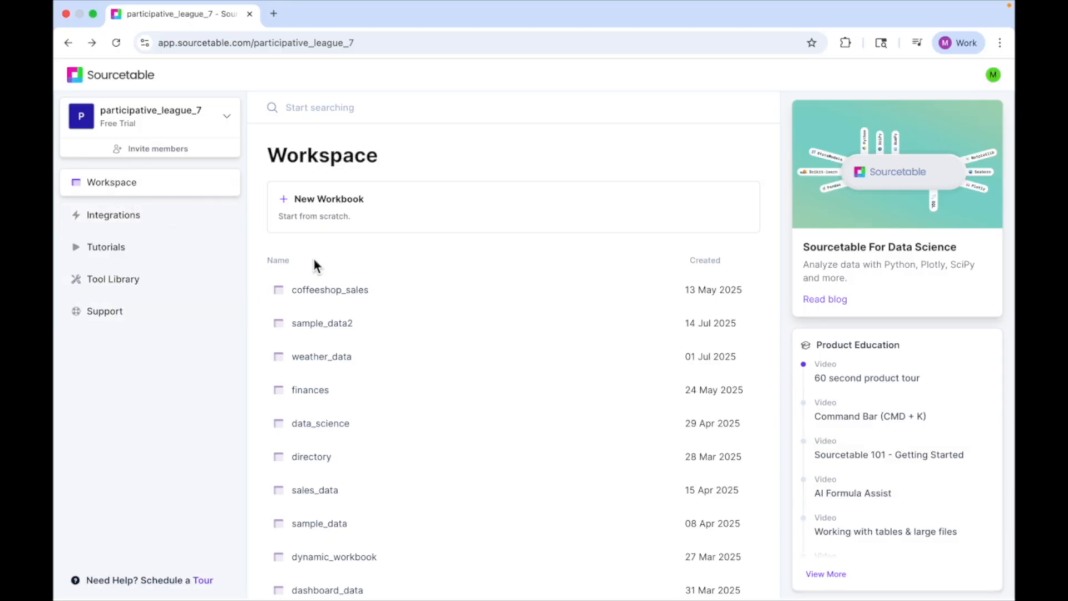
# - Create a new workbook named tiktok_performance_may_june_2025
pyautogui.click(357, 218)
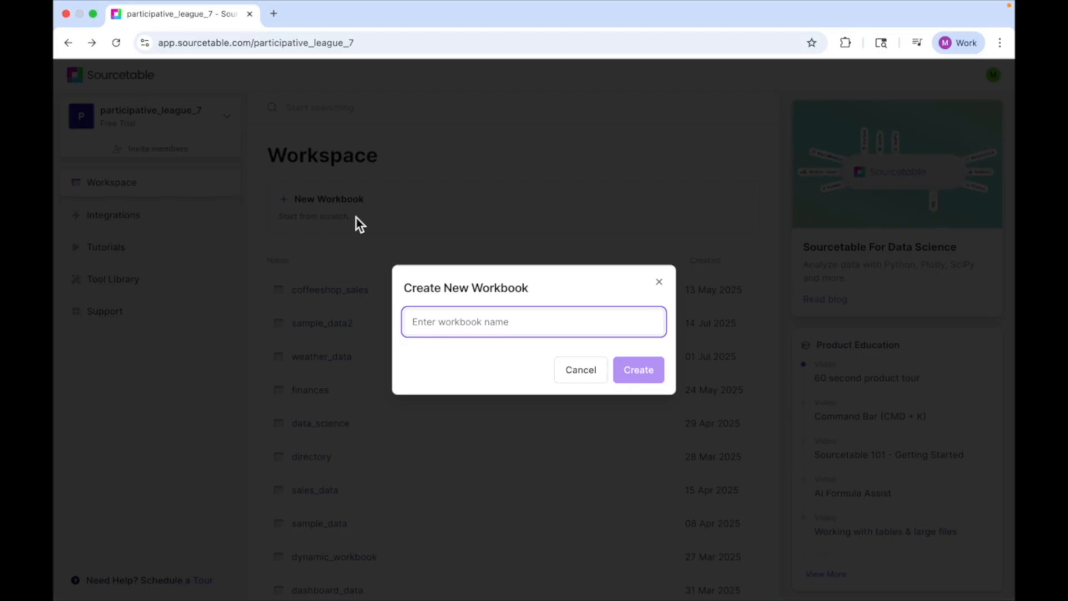
pyautogui.write('tiktok_performance_may_june_2025')
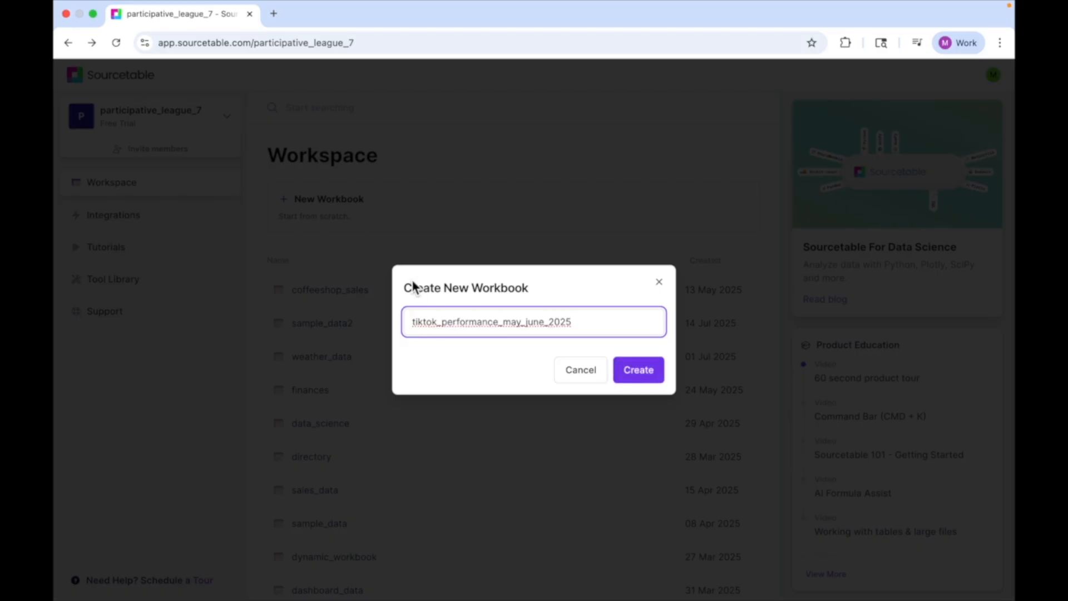
pyautogui.click(644, 378)
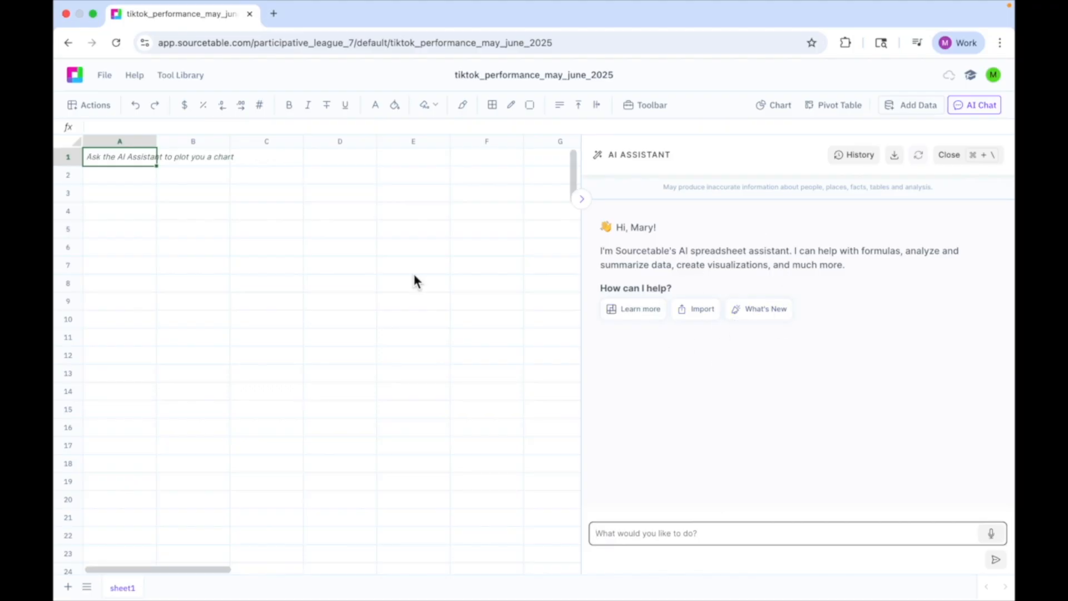
# - Import the Excel file Overview.xlsx from the Desktop folder into the workbook
pyautogui.click(106, 76)
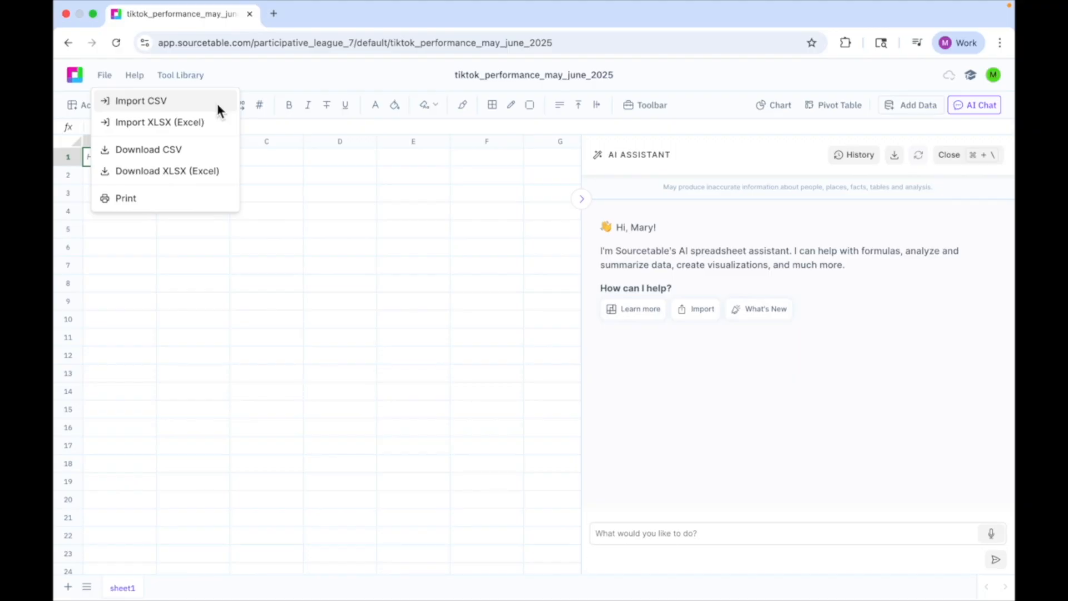
pyautogui.click(219, 123)
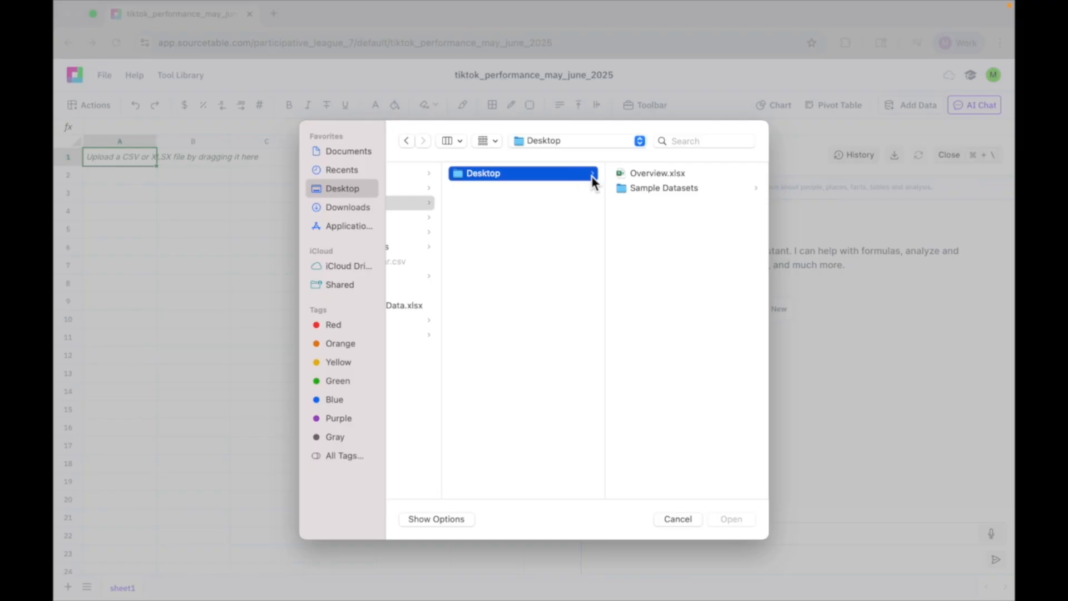
pyautogui.click(651, 175)
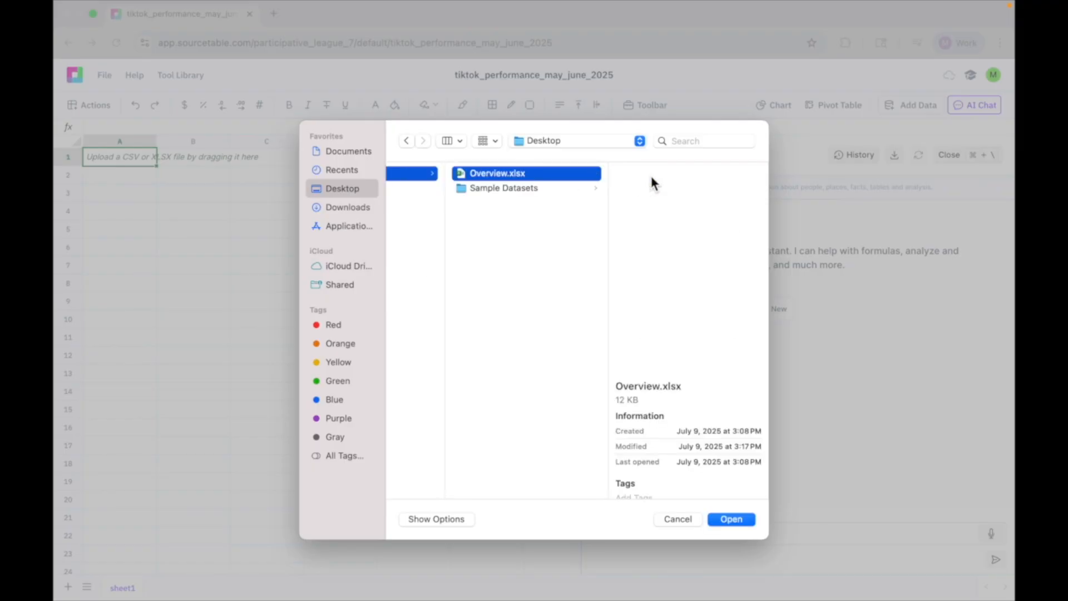
pyautogui.click(731, 519)
# - Examine the imported daily TikTok data from May 1 to June 30, including the June 16 value in the Comments column
pyautogui.scroll(-3, 522, 214)
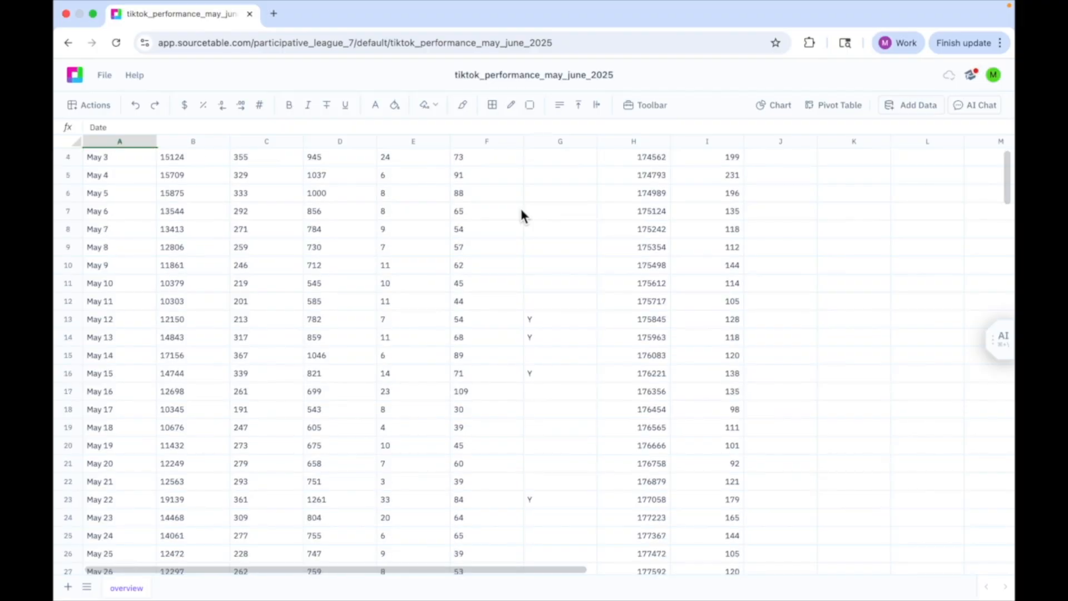
pyautogui.scroll(-8, 522, 216)
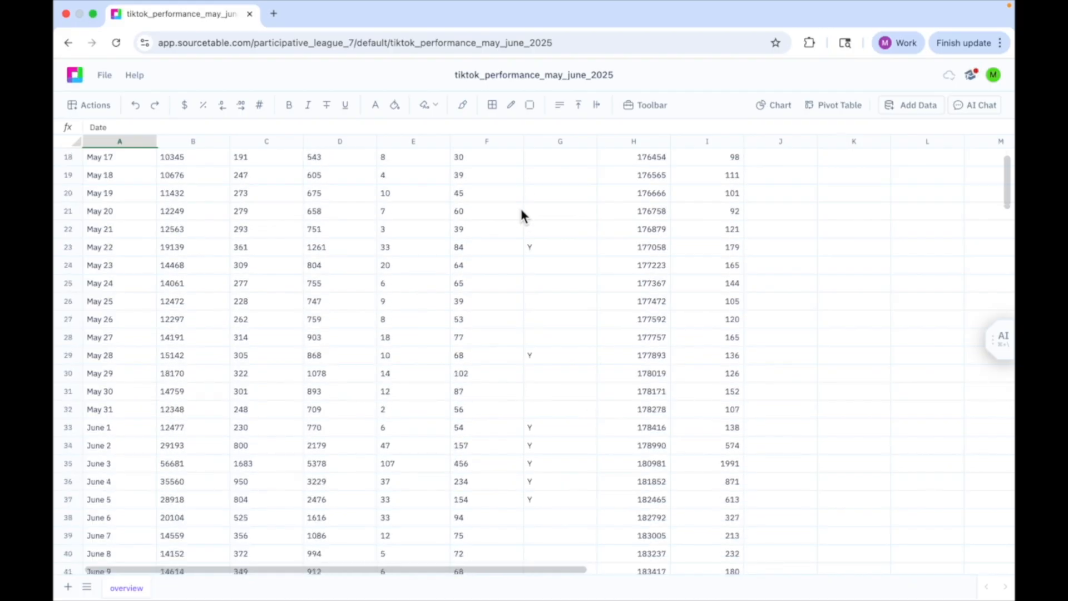
pyautogui.scroll(-6, 522, 215)
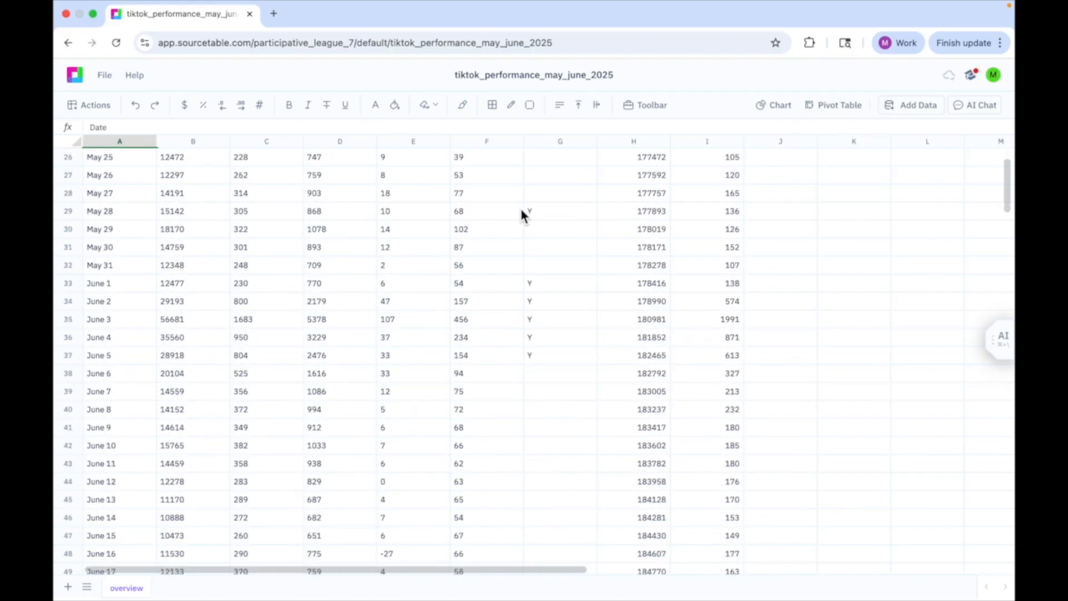
pyautogui.scroll(-4, 521, 216)
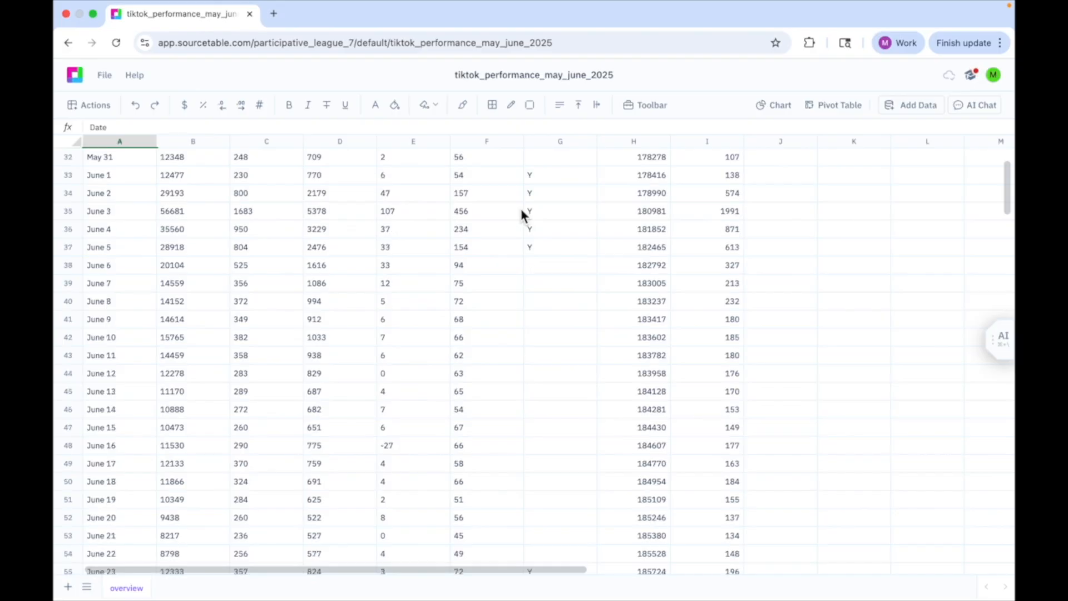
pyautogui.scroll(12, 521, 216)
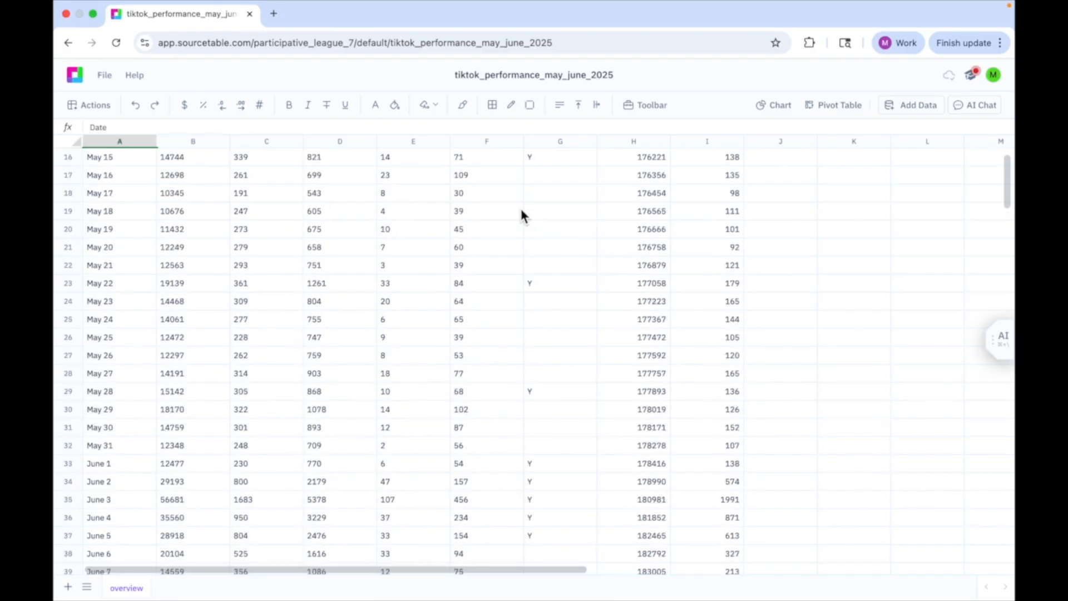
pyautogui.scroll(8, 522, 216)
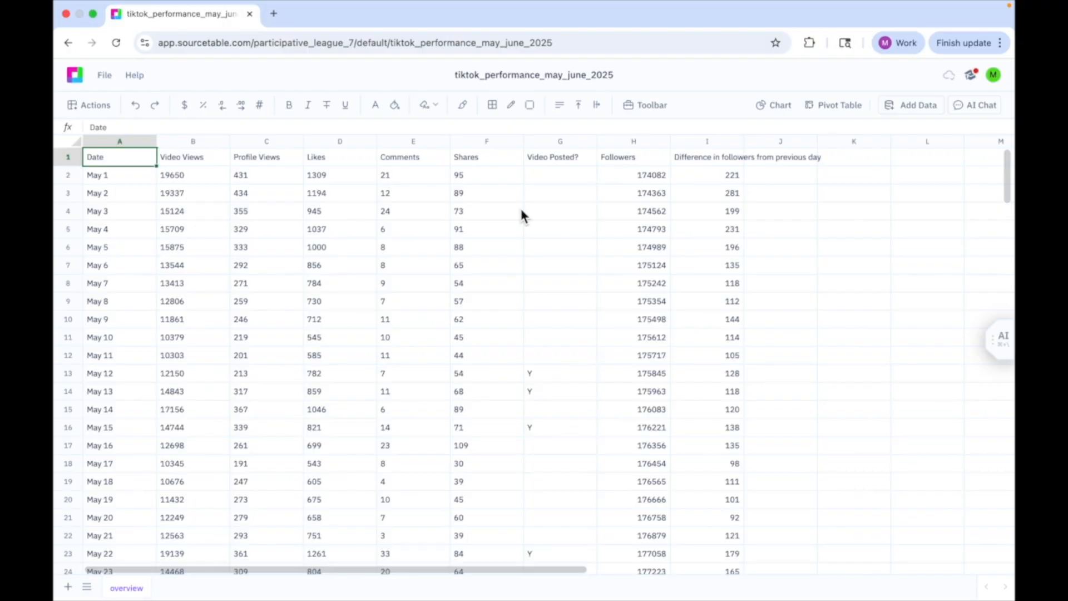
pyautogui.scroll(-16, 521, 216)
pyautogui.scroll(-10, 520, 206)
pyautogui.click(405, 248)
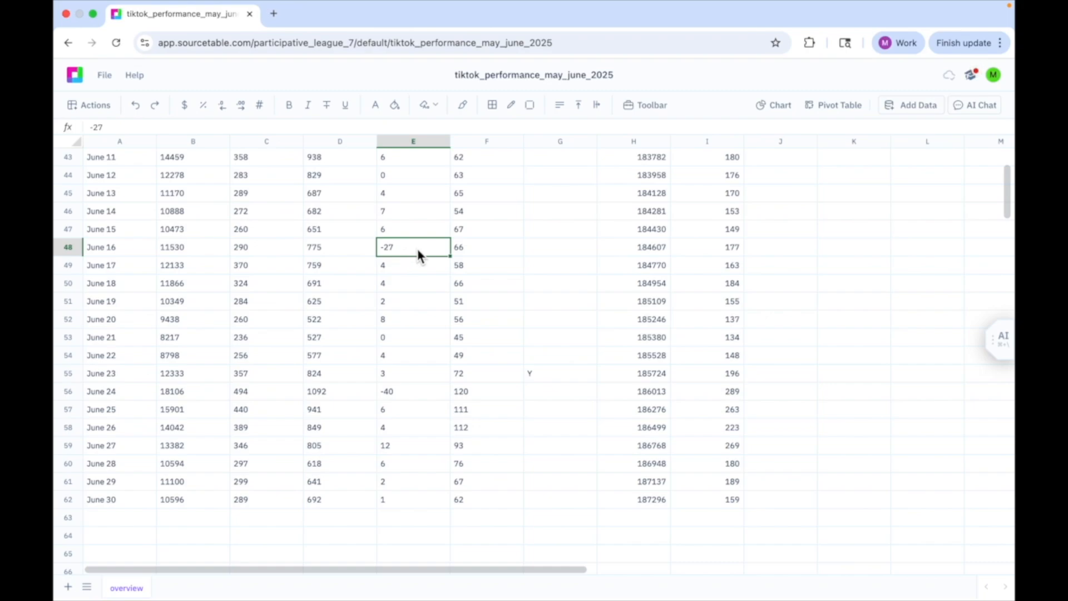
pyautogui.scroll(20, 418, 255)
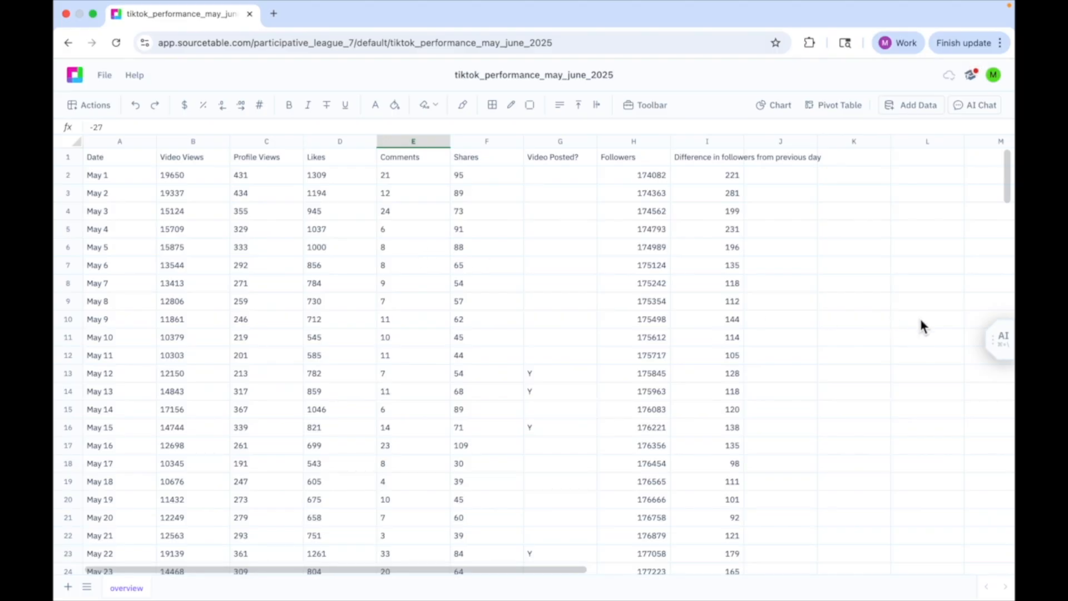
# - Ask the AI assistant why some values in the TikTok data's Comments column are negative and whether the data is incorrect, and read its answer
pyautogui.click(1002, 340)
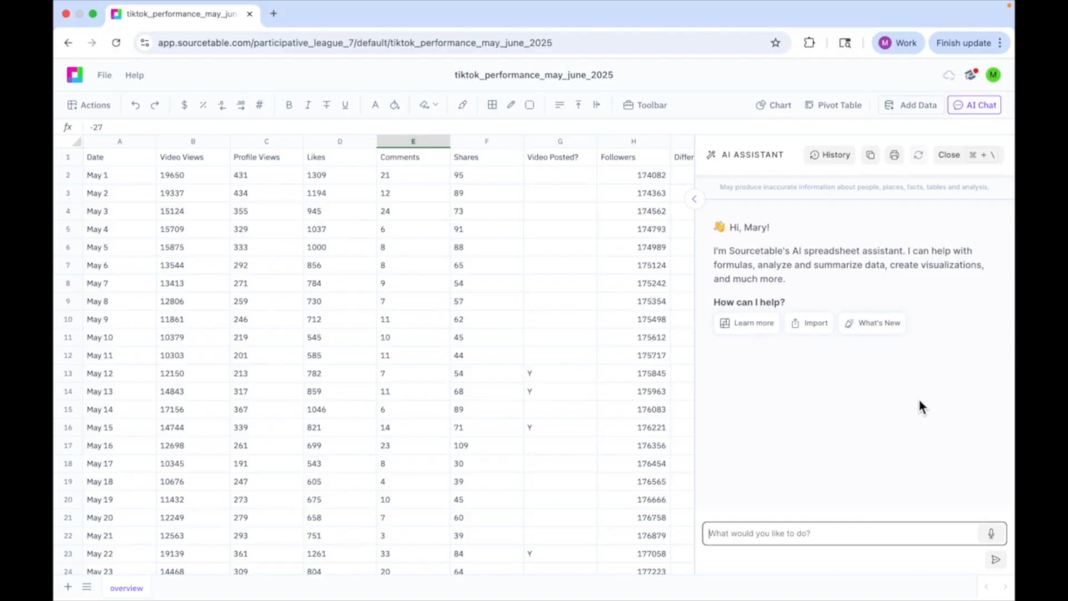
pyautogui.click(863, 537)
pyautogui.write('This is TikTok performance data for my TikTok channel. The data in the Comments column is the number of comments my videos received that day. Why do you think some of the values are negative? Do you think the data is incorrect?')
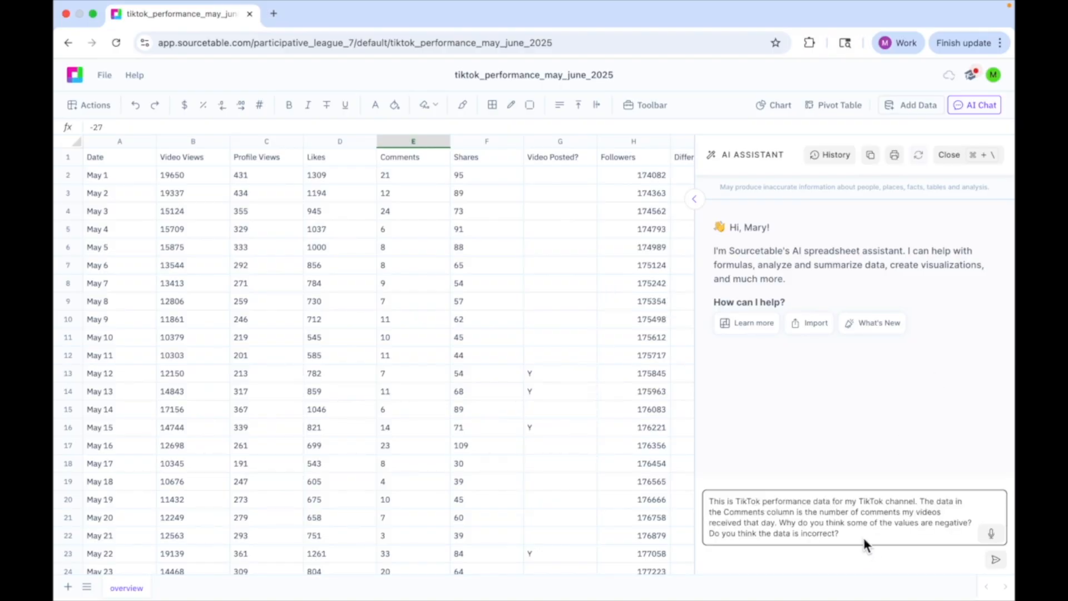
pyautogui.press('Return')
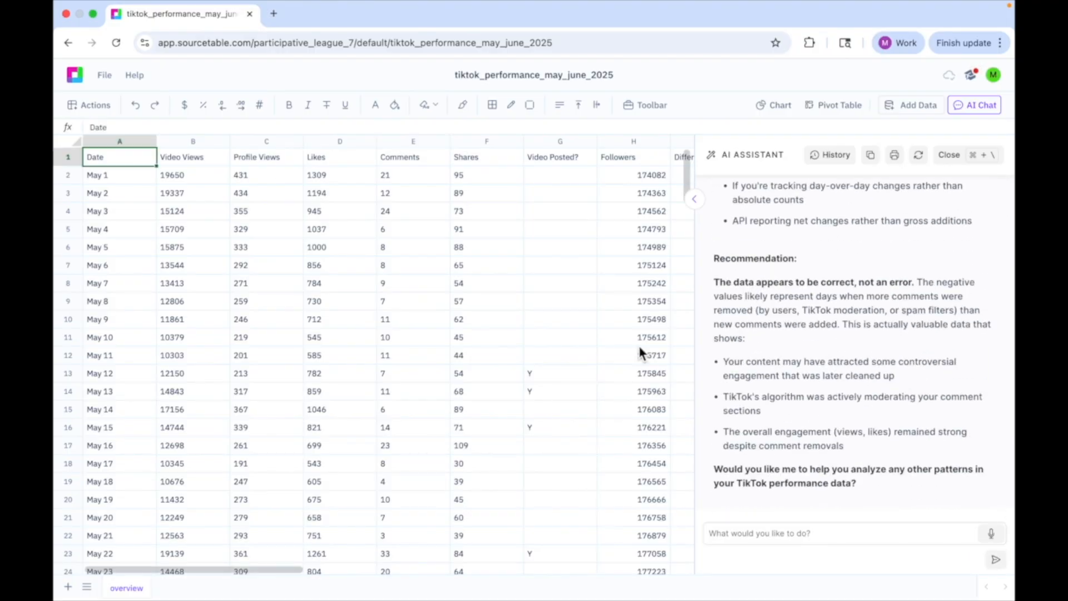
pyautogui.scroll(2, 843, 416)
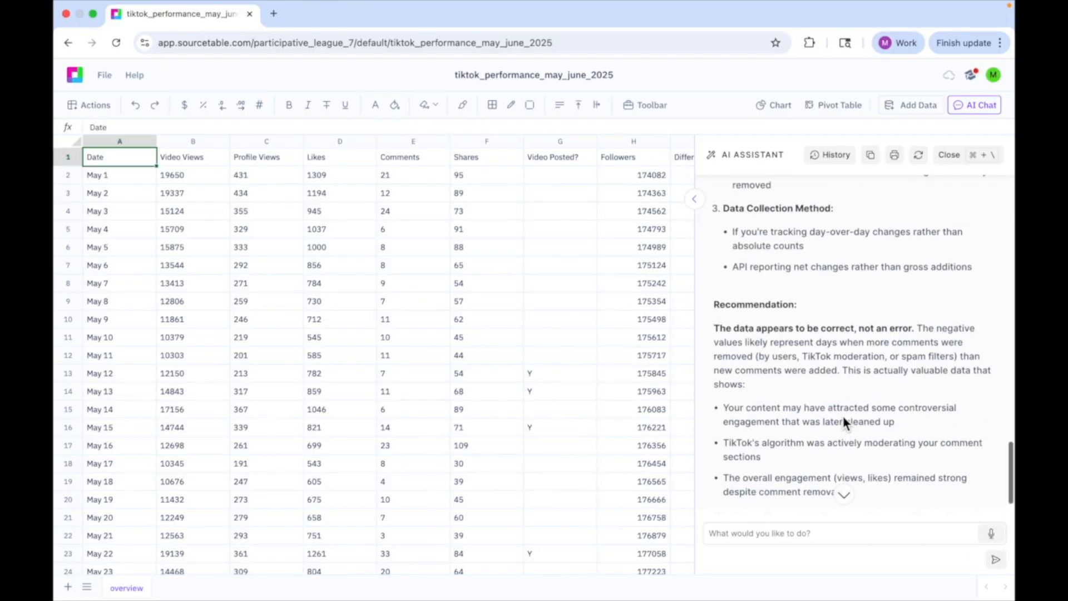
pyautogui.scroll(4, 842, 421)
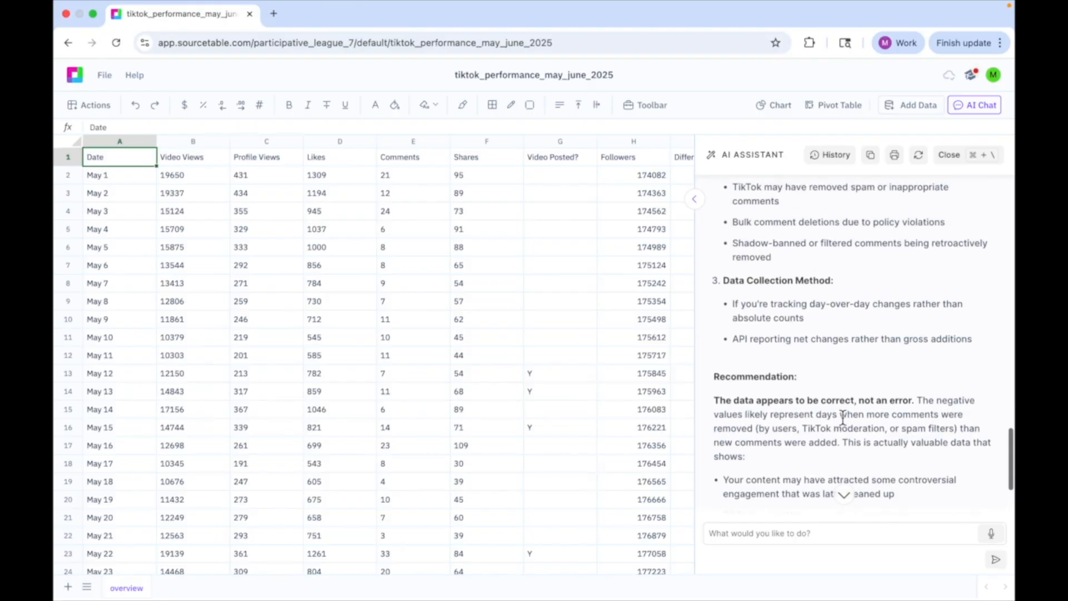
pyautogui.scroll(4, 842, 417)
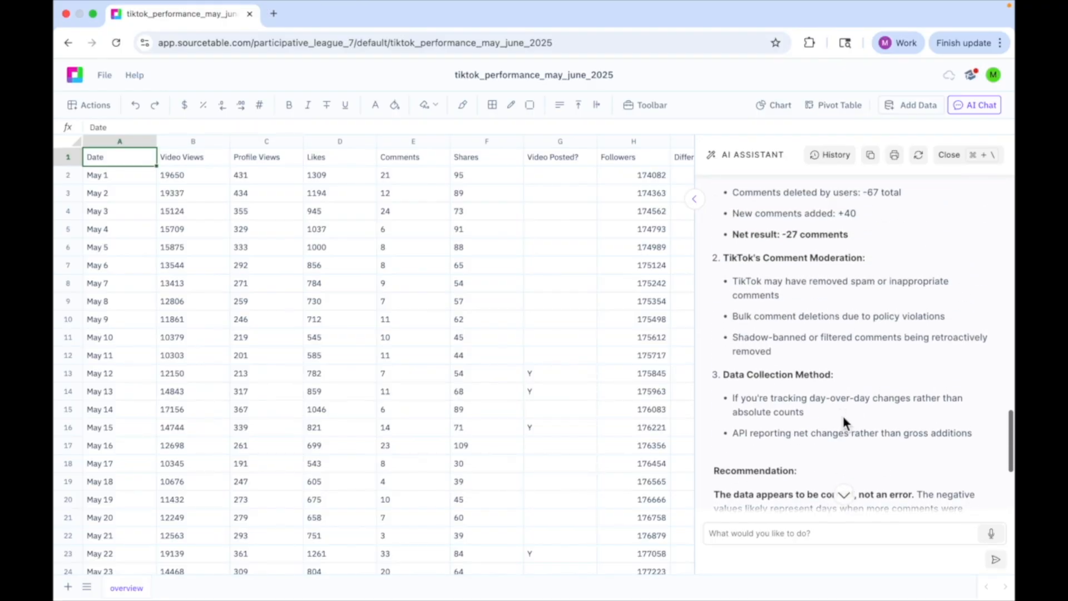
pyautogui.scroll(-10, 843, 421)
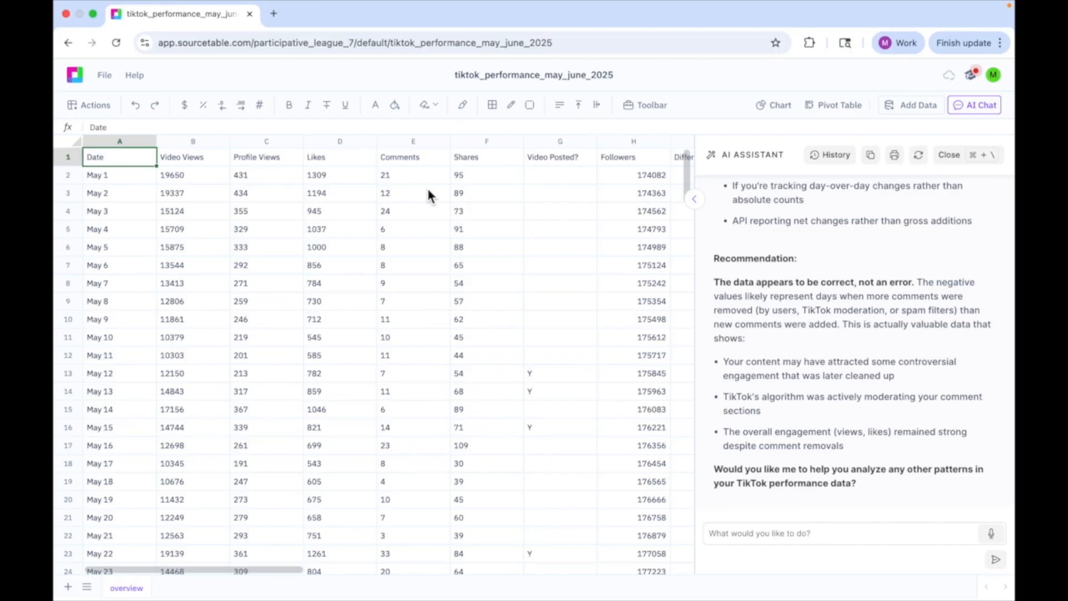
# - Have the AI assistant change blank cells to 0 and Y cells to 1 in the Video Posted? column, confirming the edit with yes
pyautogui.click(554, 144)
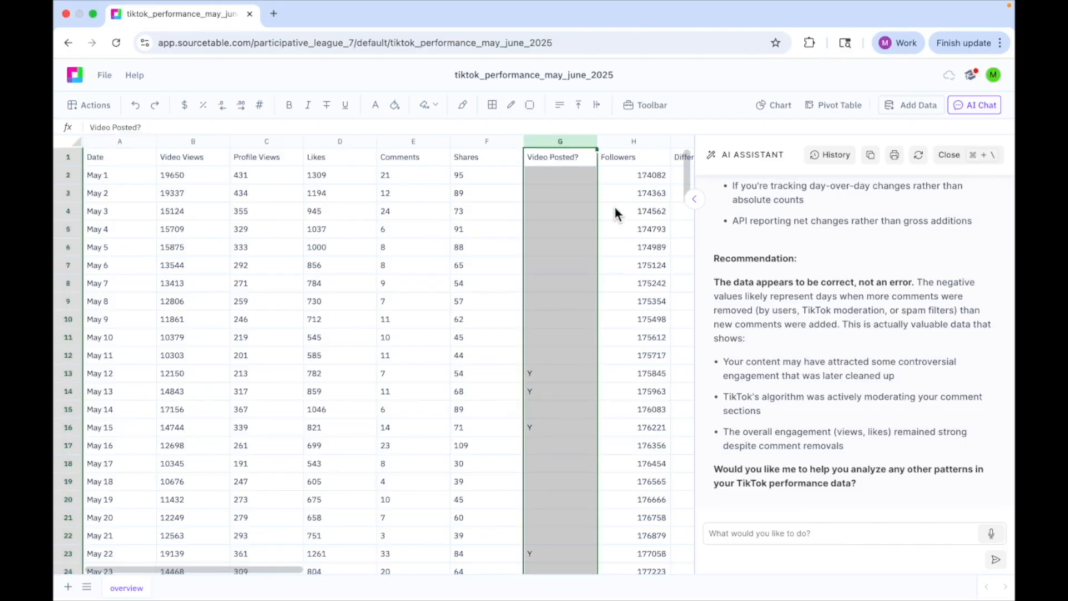
pyautogui.click(590, 289)
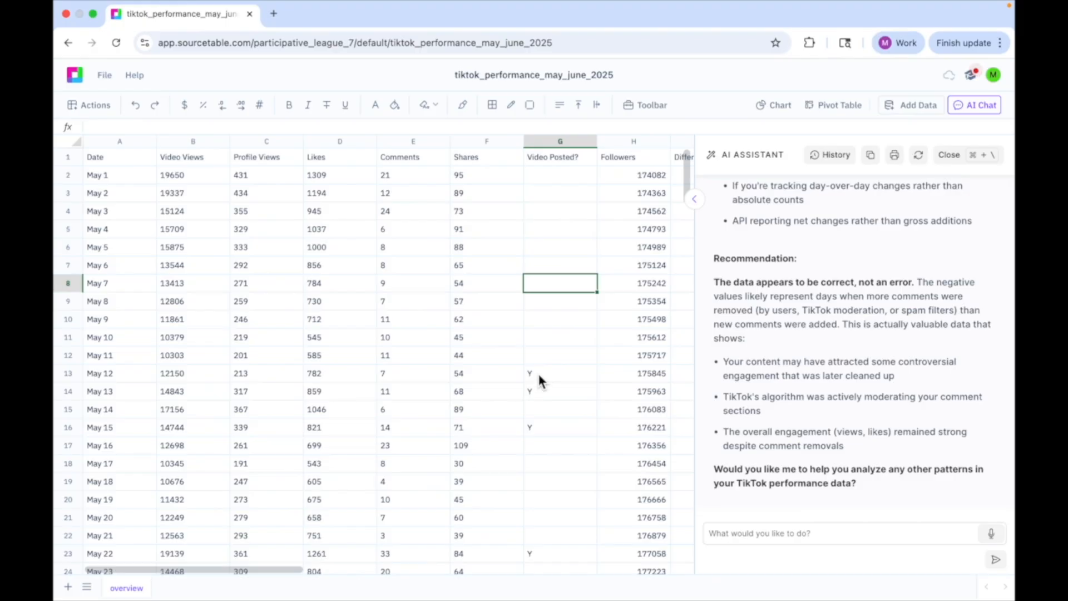
pyautogui.moveTo(543, 156); pyautogui.dragTo(612, 506)
pyautogui.click(733, 532)
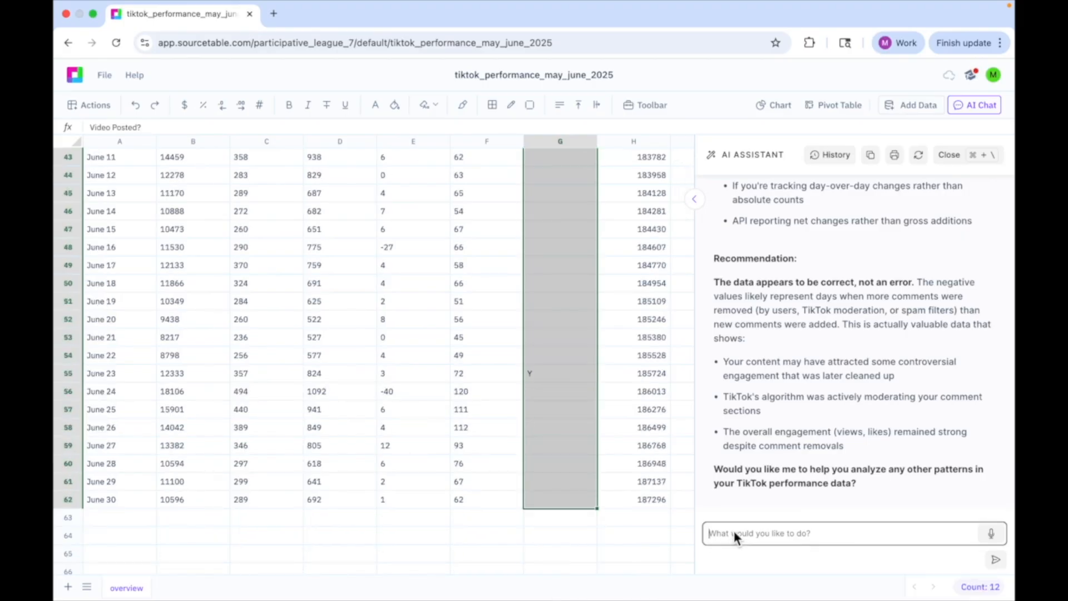
pyautogui.write('Change blank cells to 0 and Y cells to 1')
pyautogui.press('Return')
pyautogui.write('yes')
pyautogui.press('Return')
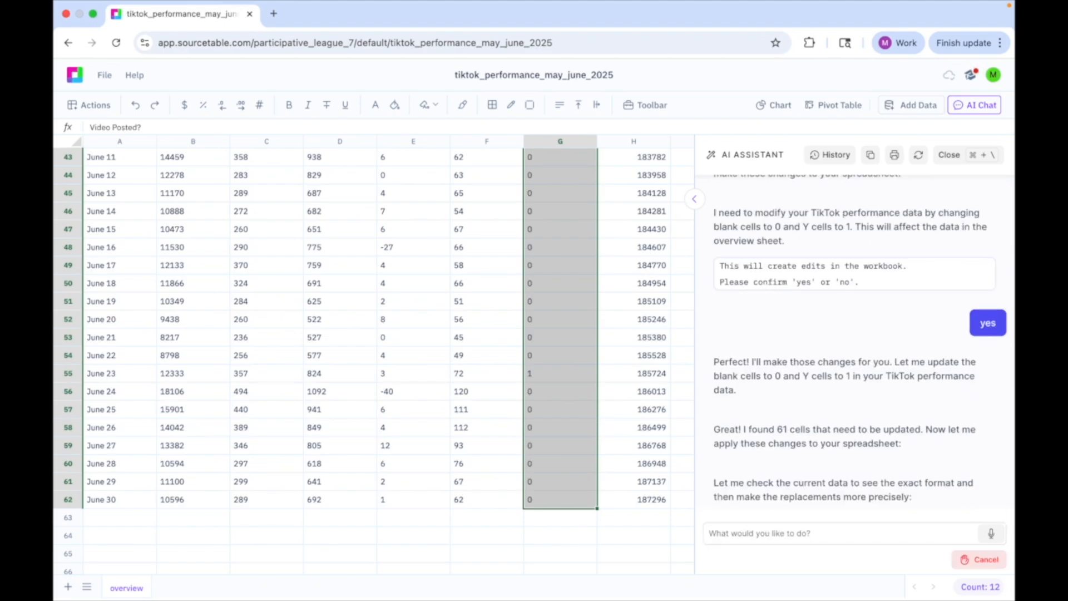
pyautogui.scroll(14, 591, 273)
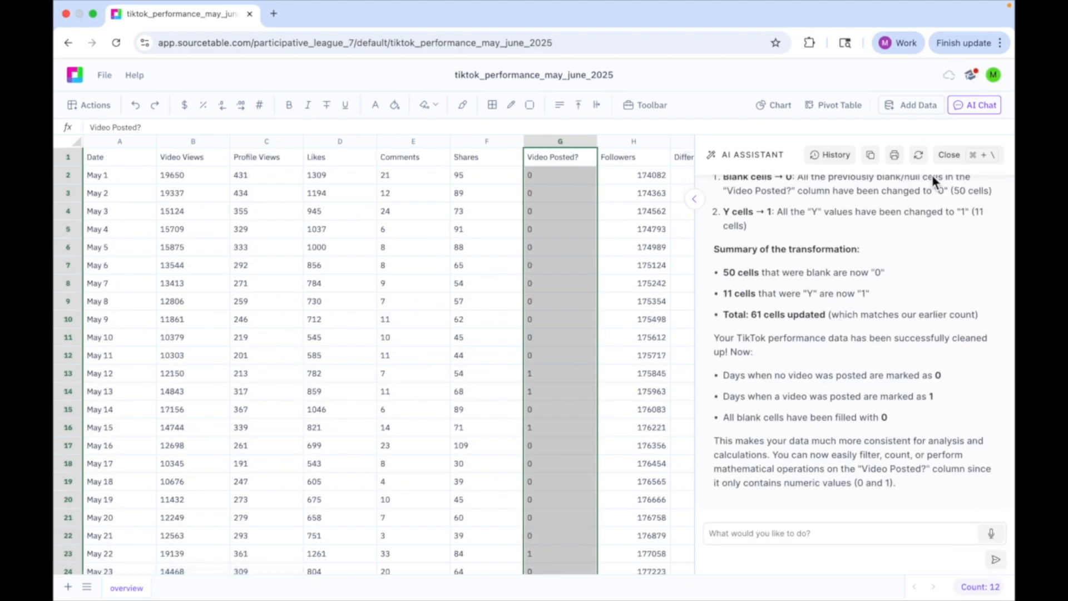
pyautogui.click(942, 156)
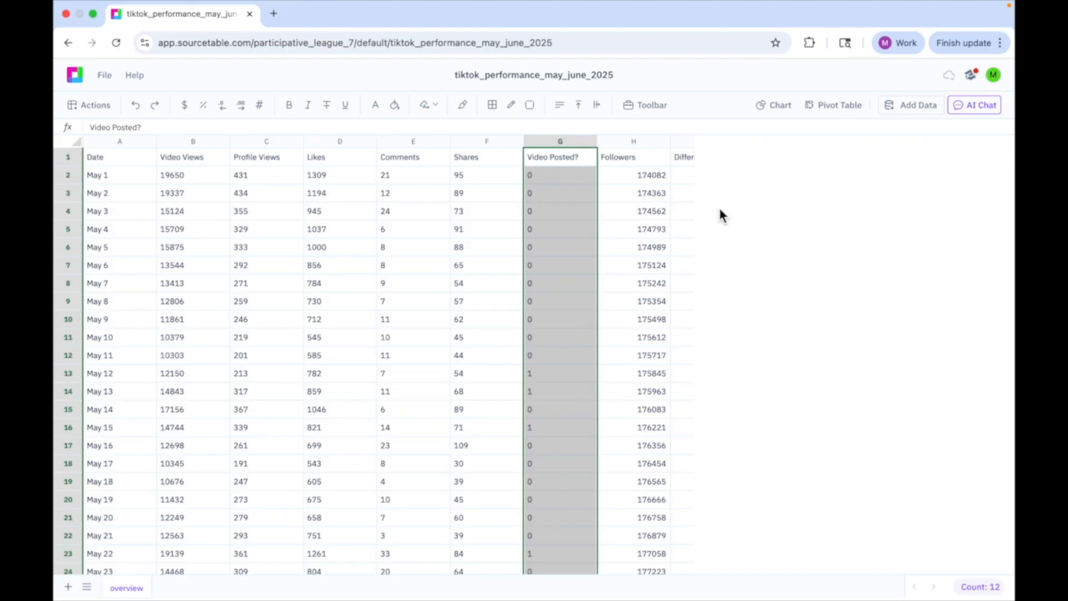
pyautogui.click(611, 231)
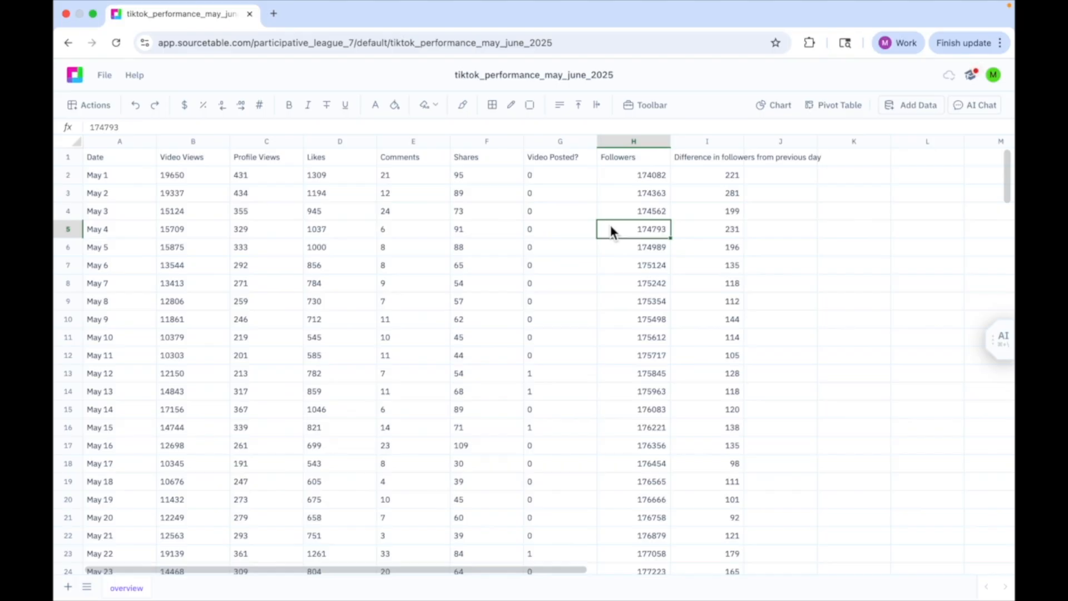
# - Ask the AI assistant to analyze the overview tab's TikTok performance data for June performance as well as June vs. May performance
pyautogui.click(997, 333)
pyautogui.scroll(-1, 909, 370)
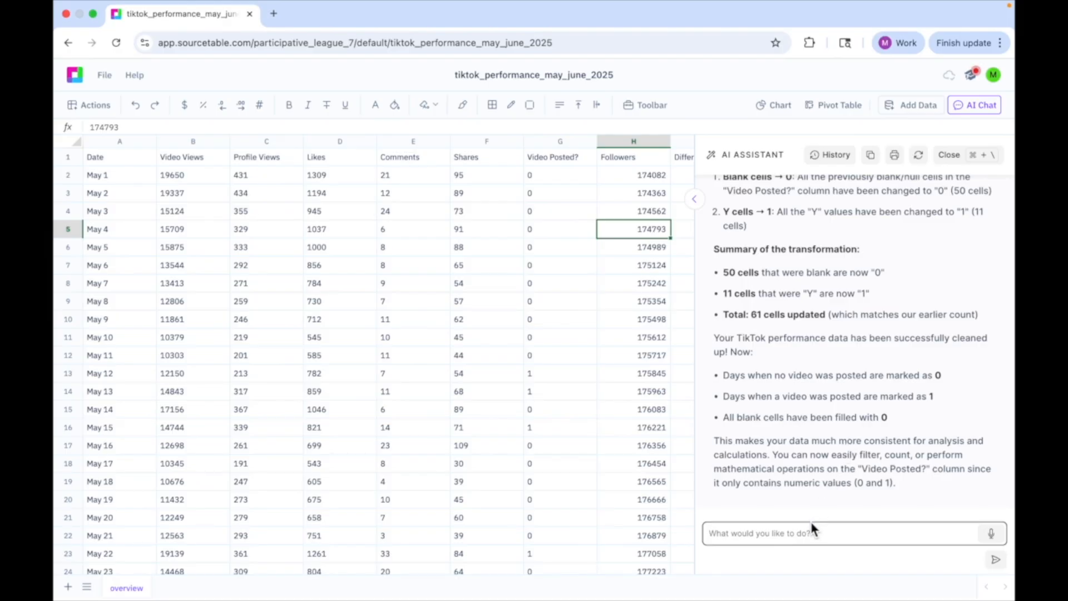
pyautogui.write('Analyze the TikTok performance data in the overview tab. I want to know how my TikTok channel performed in June as well as June vs. May performance.')
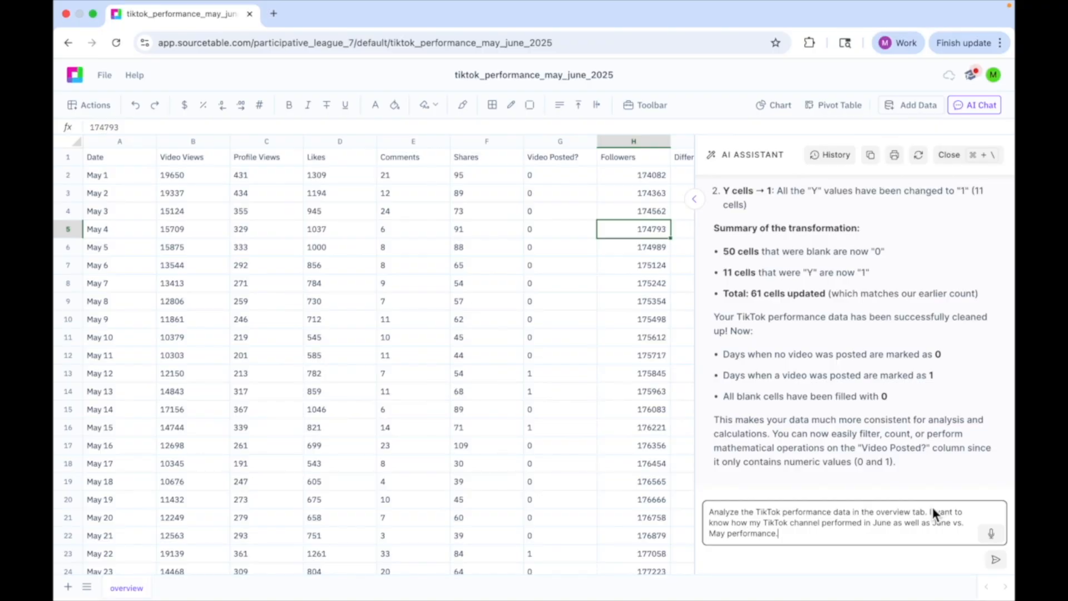
pyautogui.press('Return')
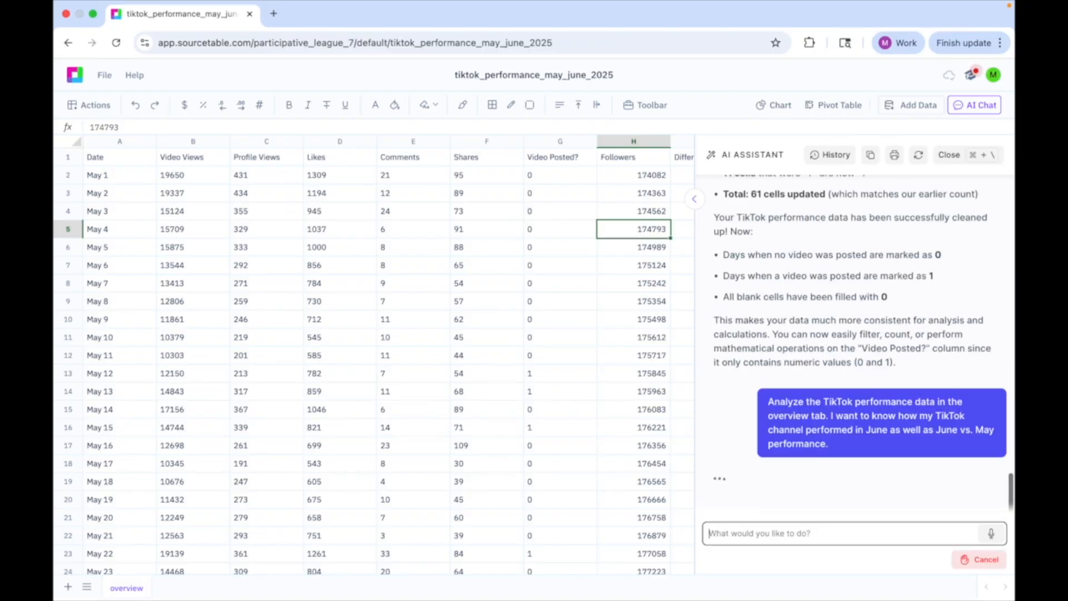
# - Read the AI assistant's analysis, covering the June highlights, June vs. May comparison, key insights, recommendations and overall assessment
pyautogui.scroll(5, 970, 388)
pyautogui.scroll(15, 970, 389)
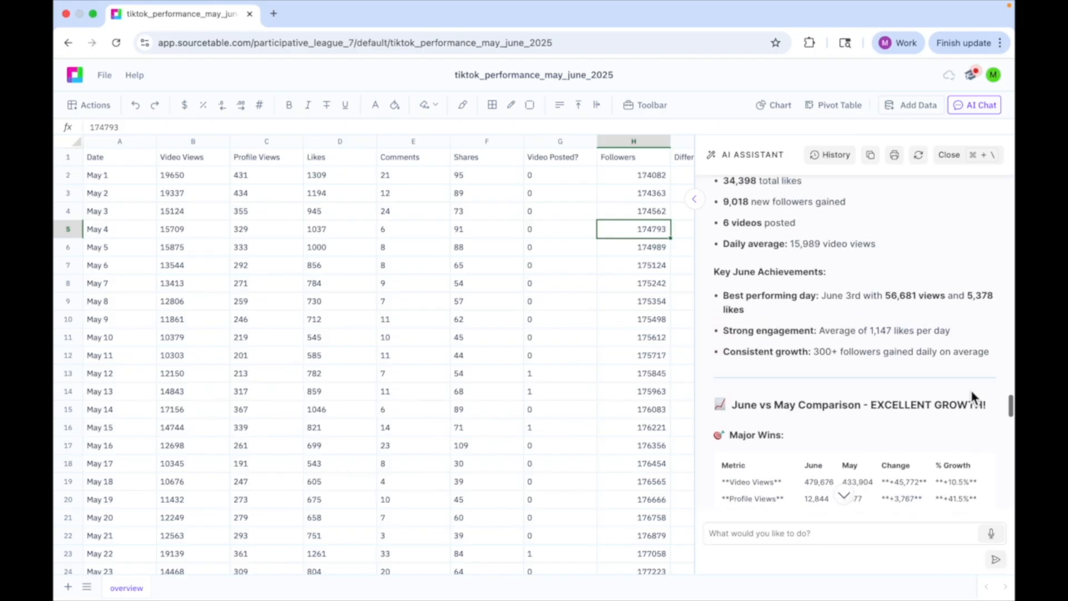
pyautogui.scroll(-4, 973, 397)
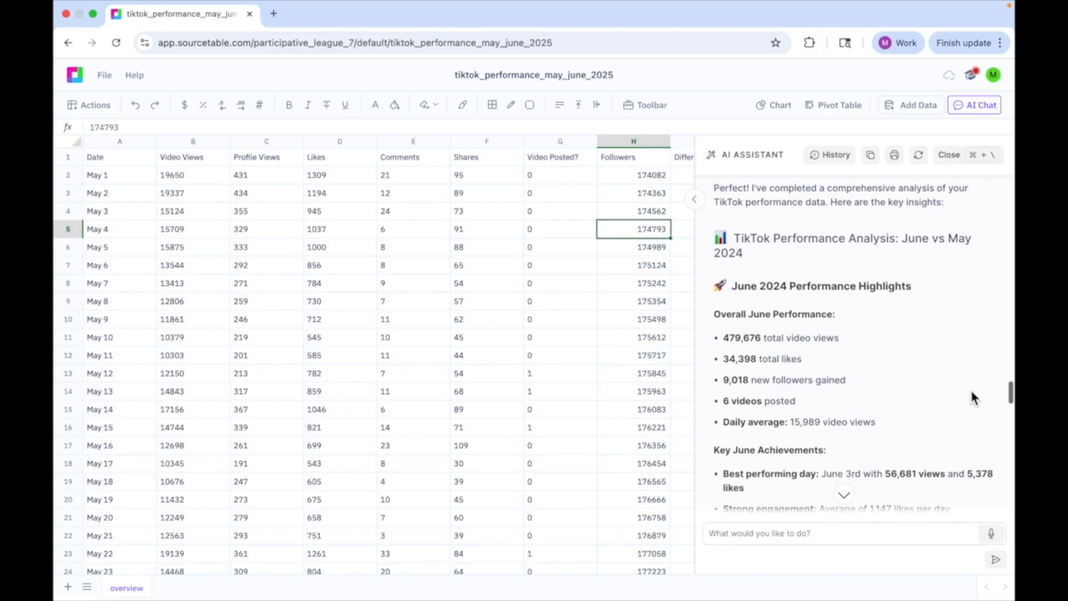
pyautogui.scroll(-4, 971, 393)
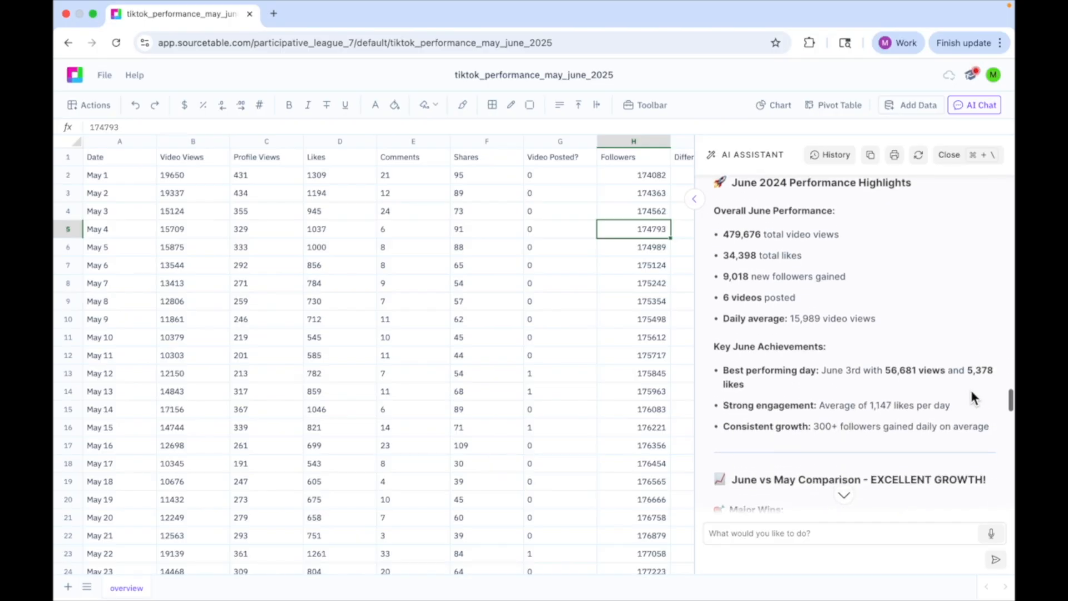
pyautogui.scroll(-2, 972, 397)
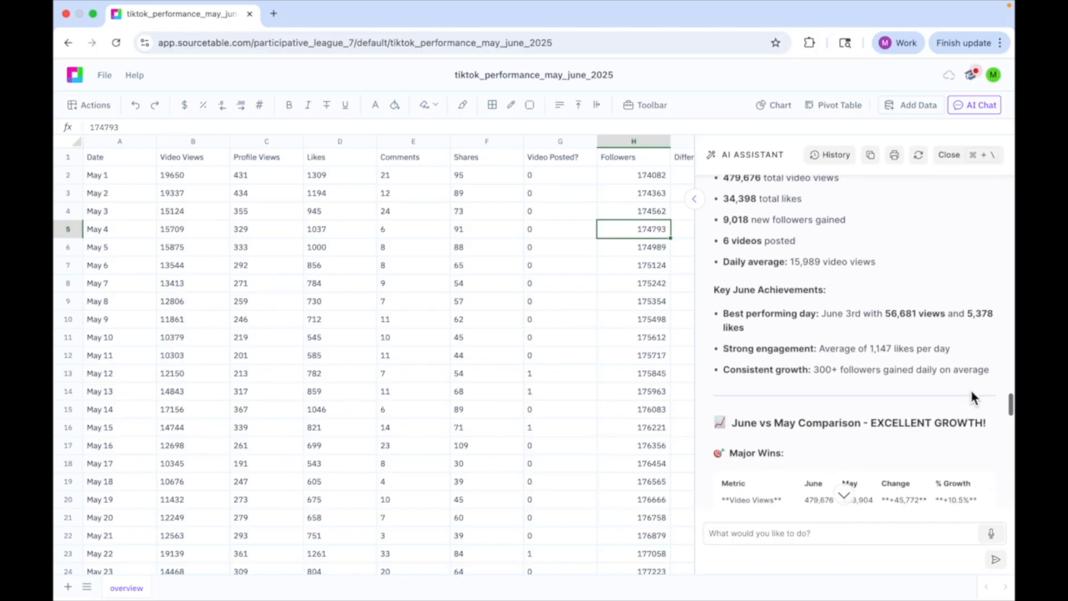
pyautogui.scroll(-4, 973, 397)
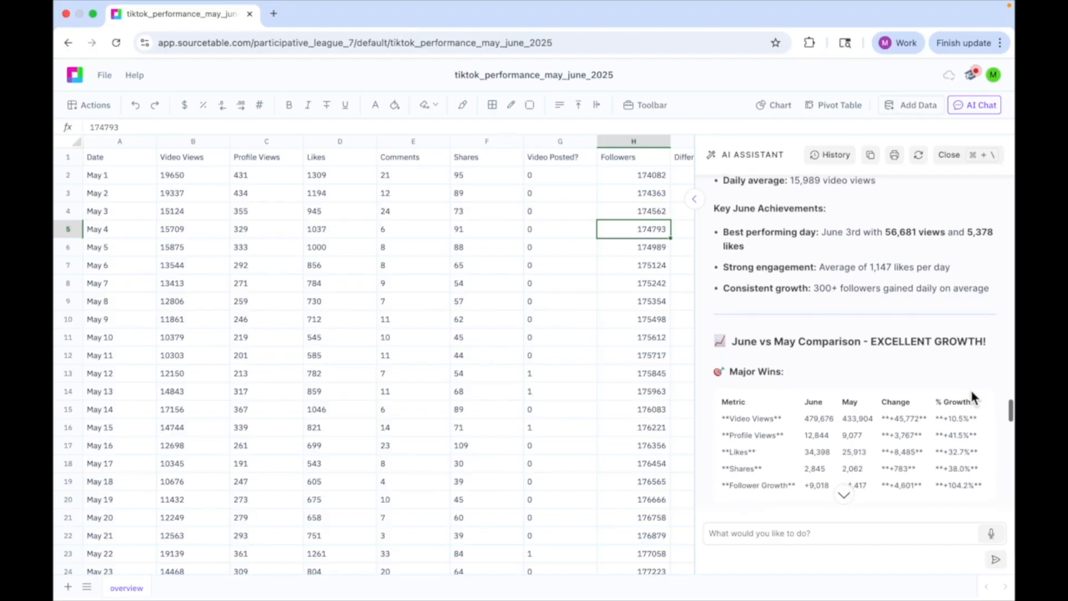
pyautogui.scroll(-15, 972, 393)
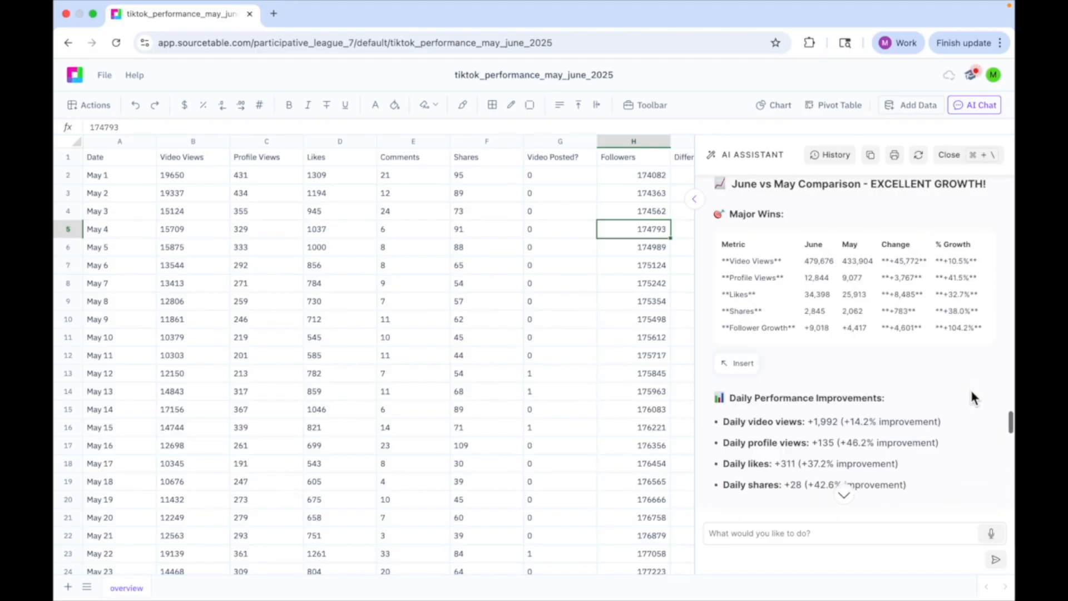
pyautogui.scroll(-15, 916, 387)
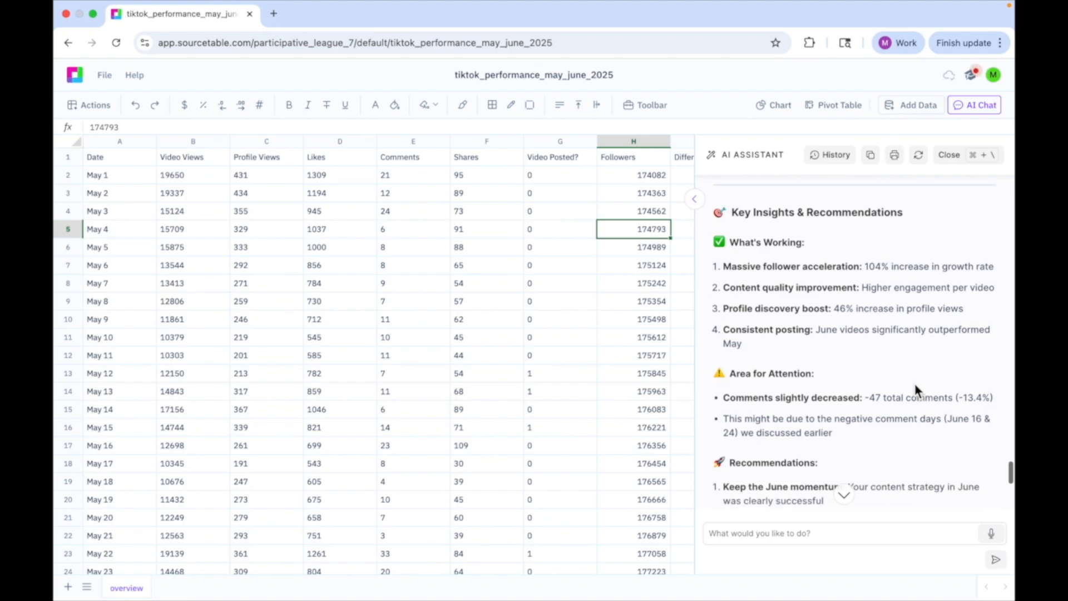
pyautogui.scroll(-1, 915, 387)
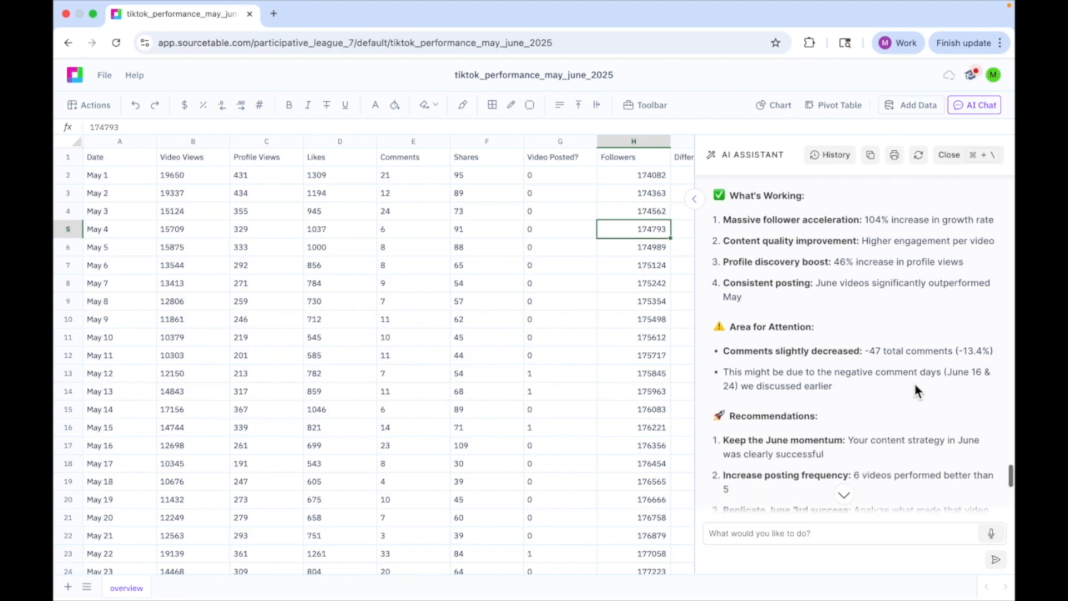
pyautogui.scroll(-10, 916, 387)
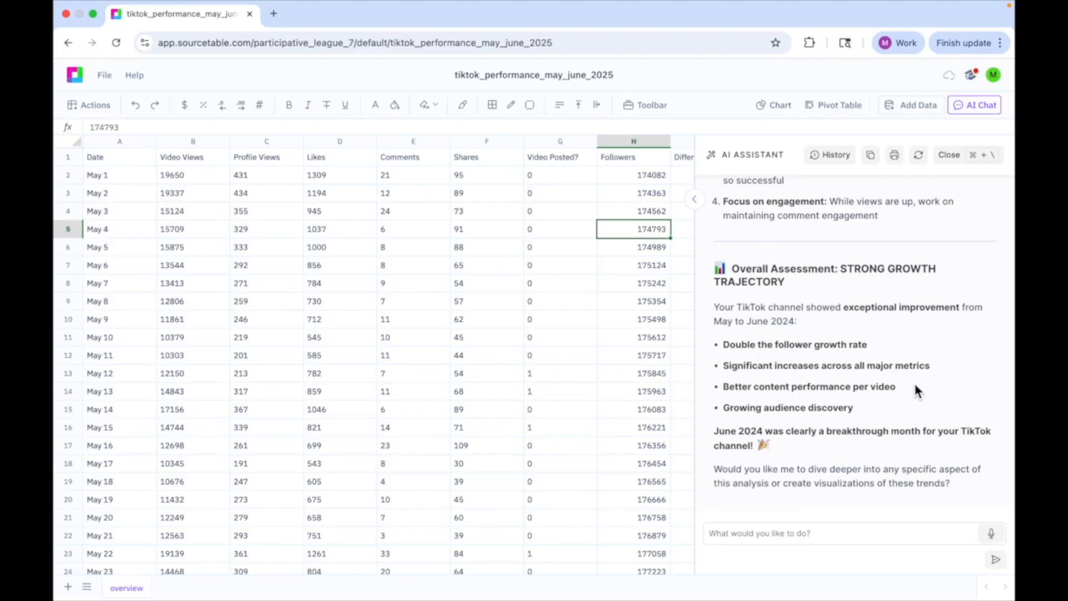
# - Ask the AI assistant how long after a video is posted a boost in engagement is seen
pyautogui.click(833, 534)
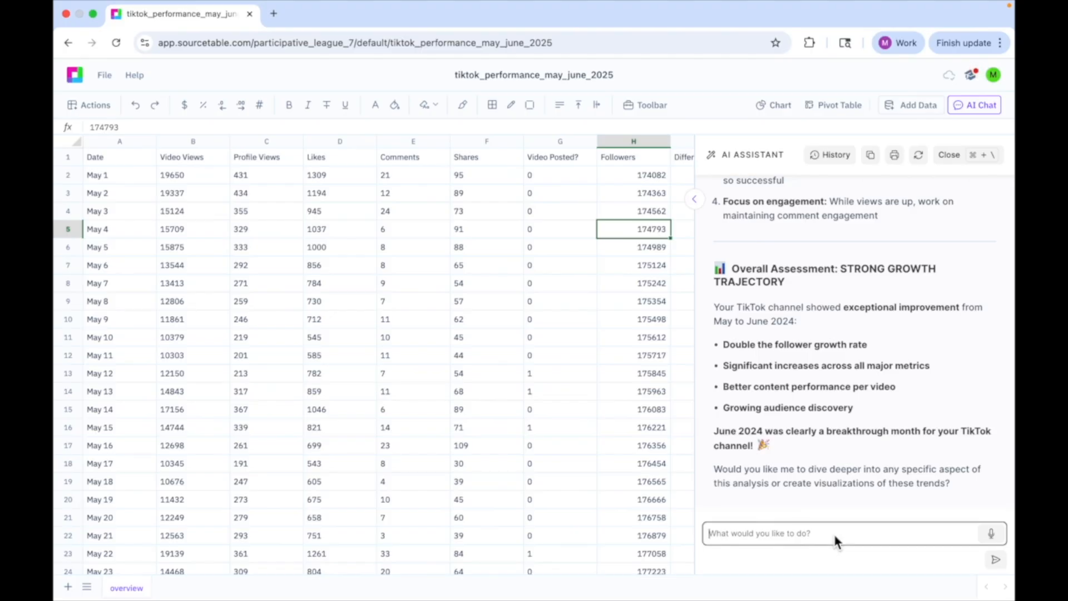
pyautogui.write('How long after a video is posted do we see a boost in engagement?')
pyautogui.press('Return')
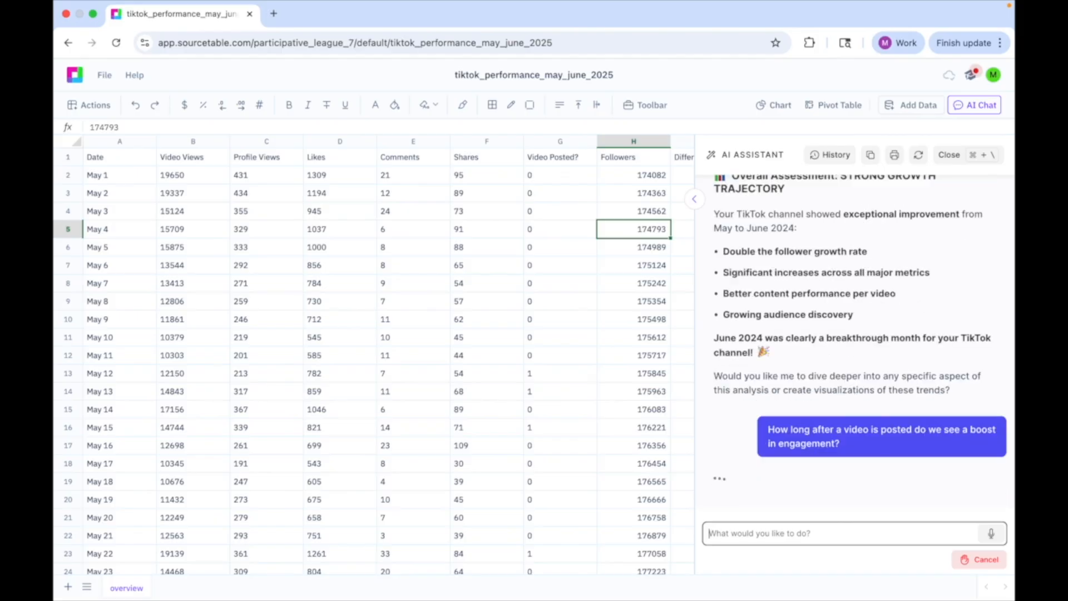
# - Read the AI assistant's answer on post-video engagement, including the metric boost table, individual video patterns, boost timeline and strategic recommendations
pyautogui.scroll(10, 963, 318)
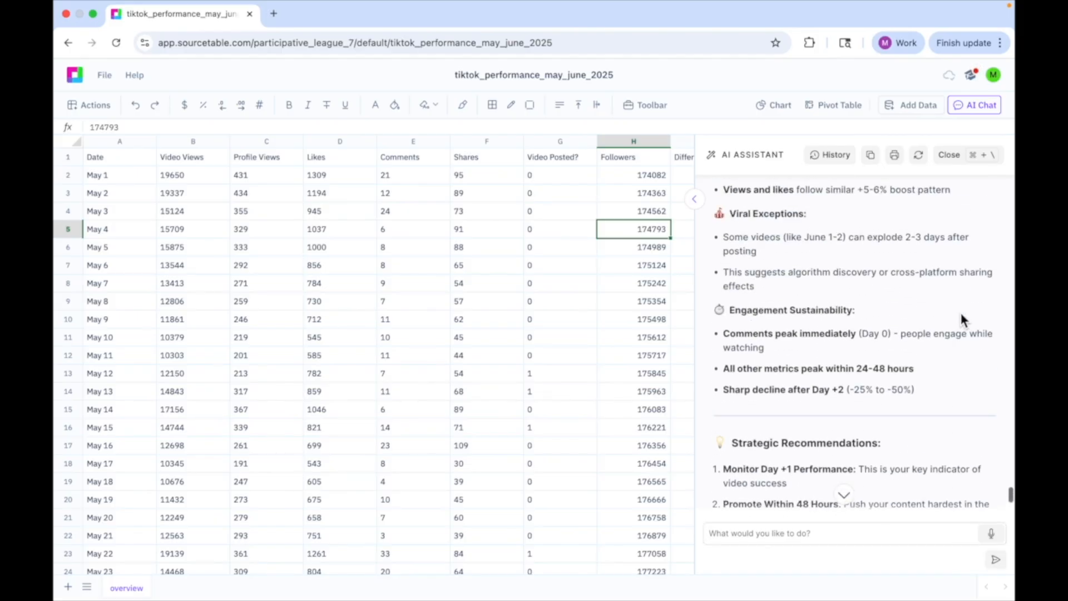
pyautogui.scroll(10, 962, 318)
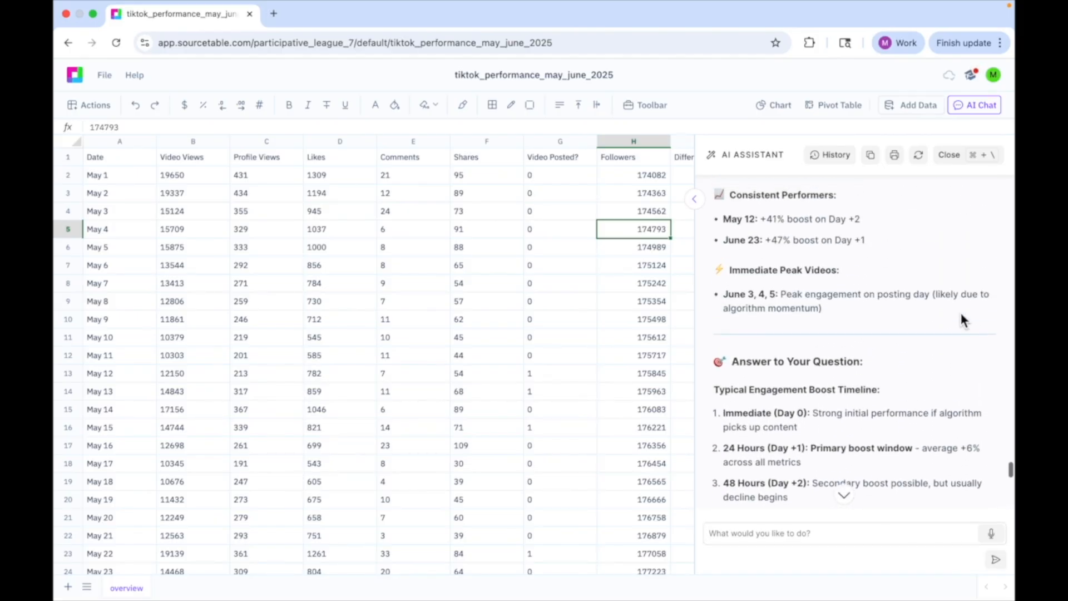
pyautogui.scroll(5, 960, 313)
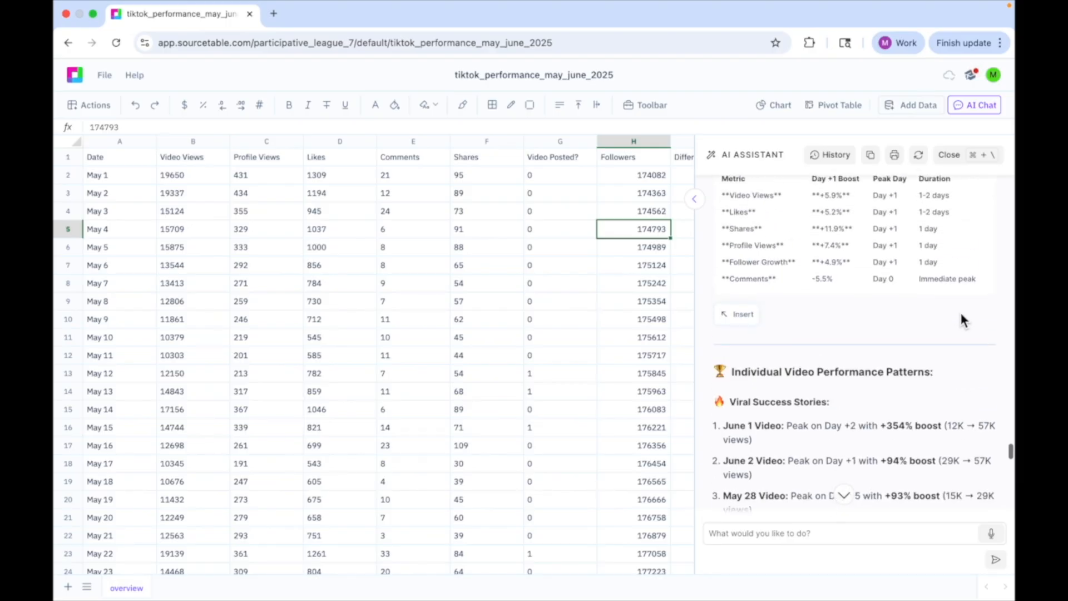
pyautogui.scroll(-6, 962, 318)
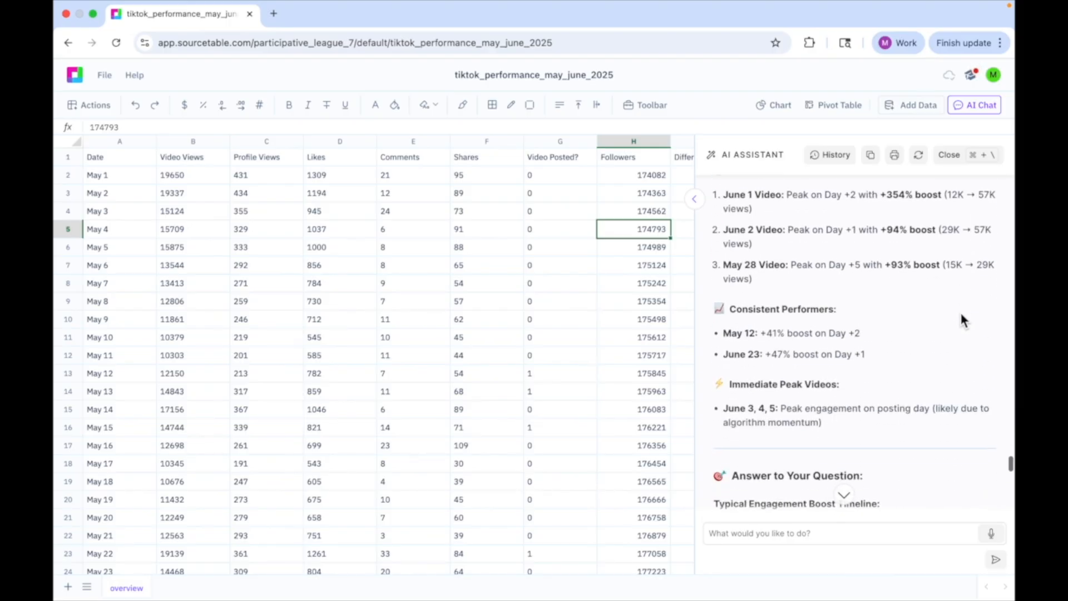
pyautogui.scroll(-5, 960, 313)
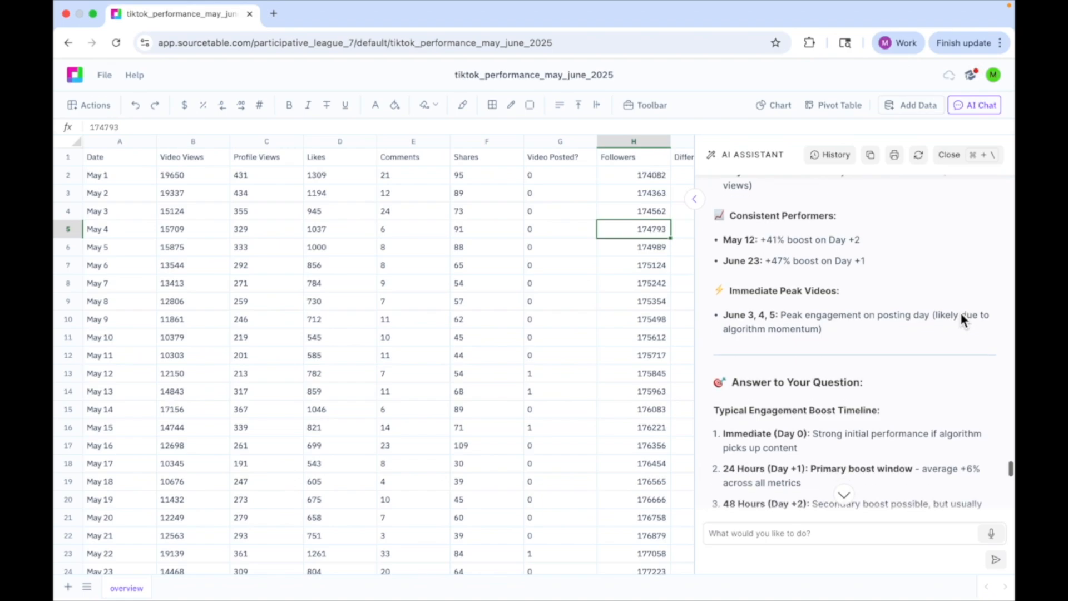
pyautogui.scroll(-3, 960, 313)
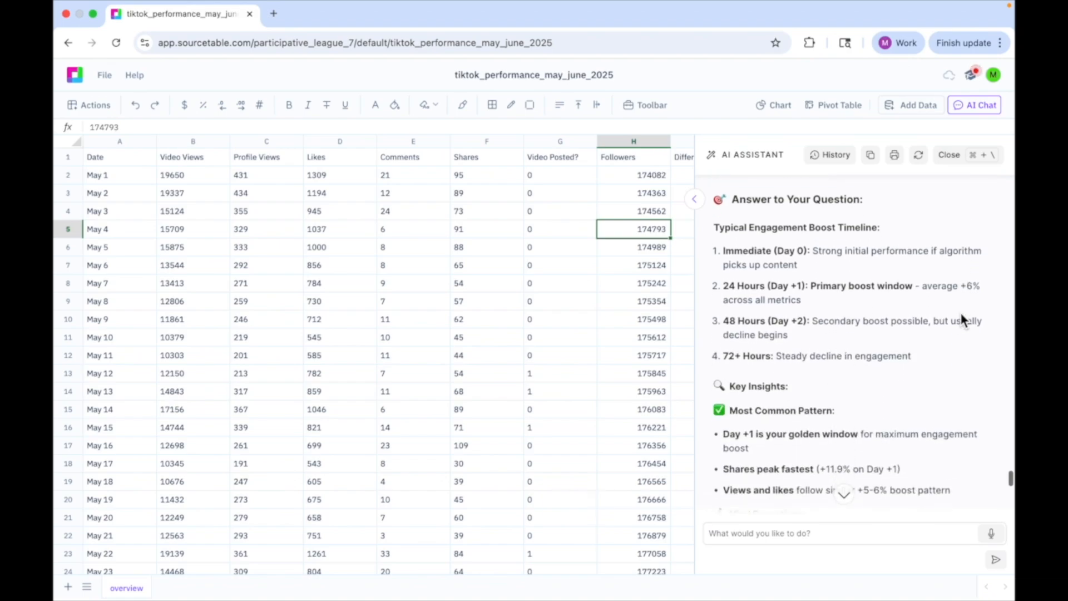
pyautogui.scroll(-2, 960, 313)
pyautogui.scroll(-15, 960, 312)
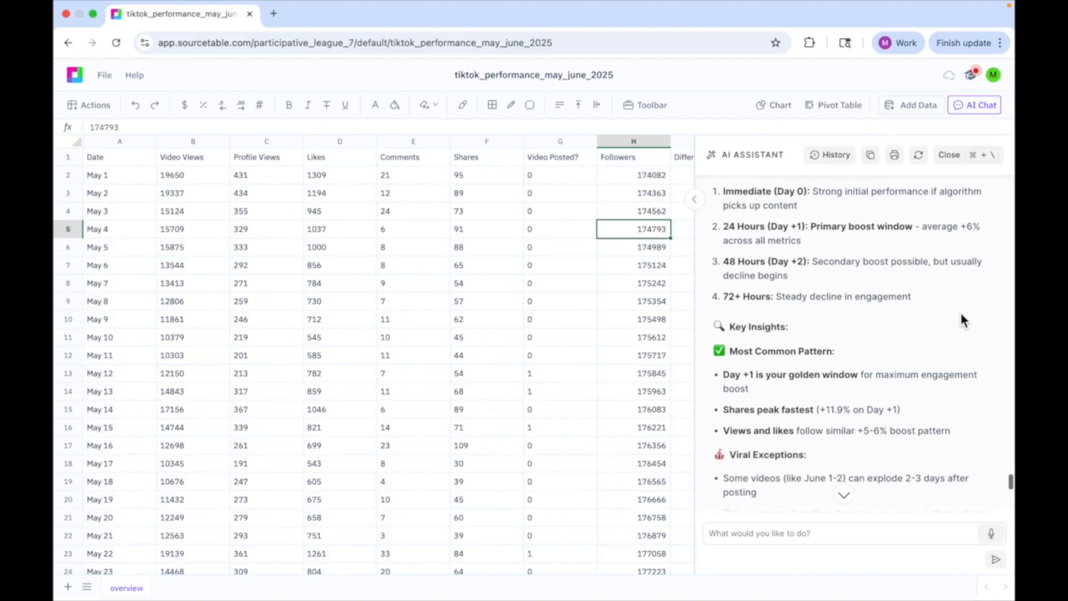
pyautogui.scroll(-2, 960, 319)
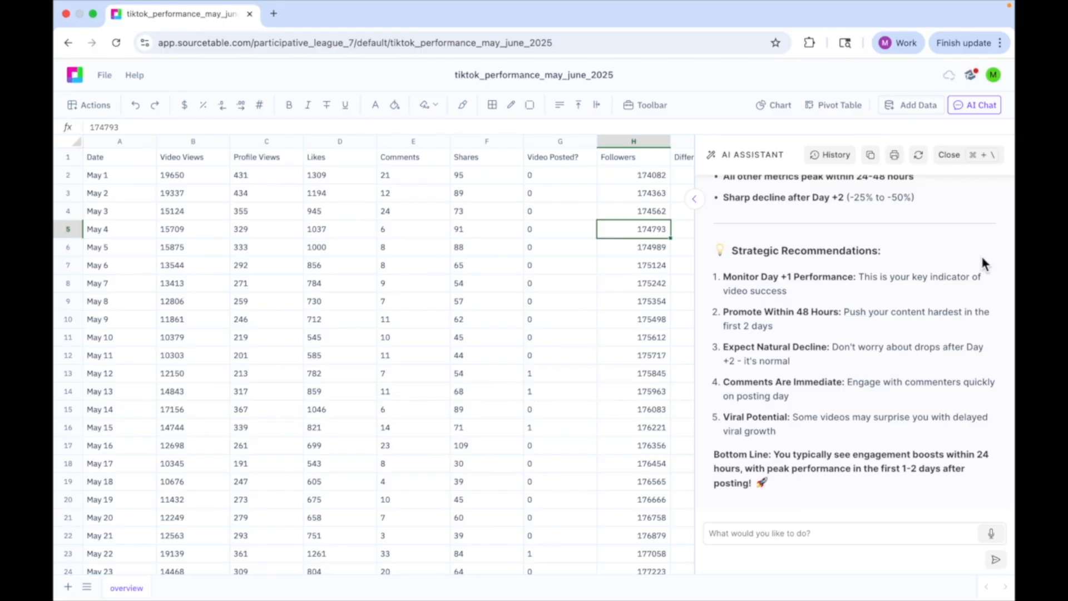
pyautogui.scroll(1, 933, 300)
pyautogui.scroll(-1, 935, 302)
pyautogui.scroll(4, 788, 350)
pyautogui.scroll(-4, 790, 350)
# - Ask the AI assistant to create some charts and graphs visualizing its analysis of the data, requesting clean, simple visualizations
pyautogui.click(821, 534)
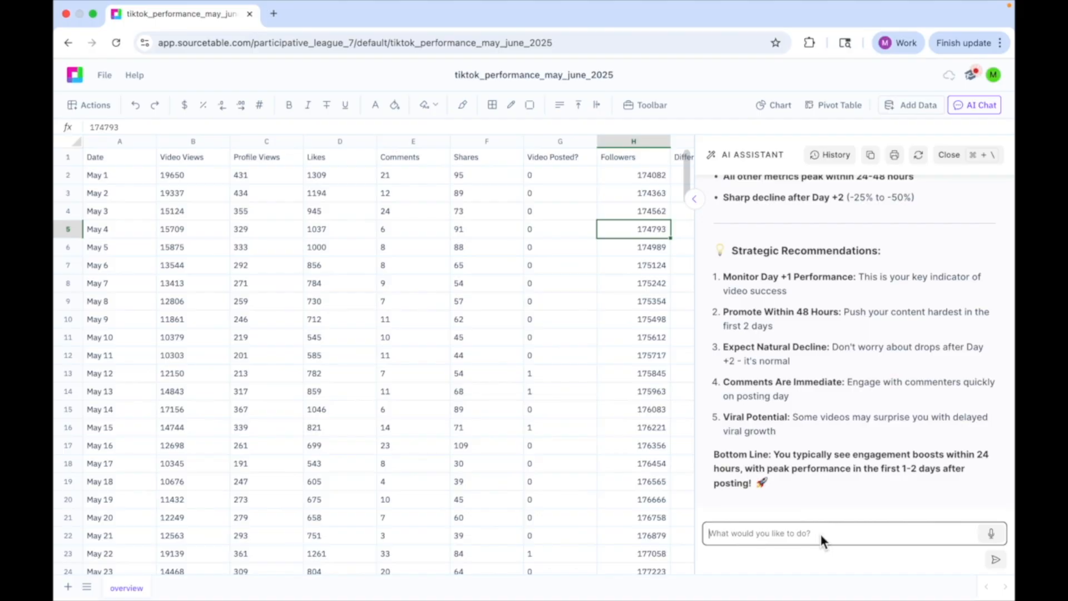
pyautogui.write('Create some charts and graphs to visualize the analysis you did on this data. I want clean, simple visualizations.')
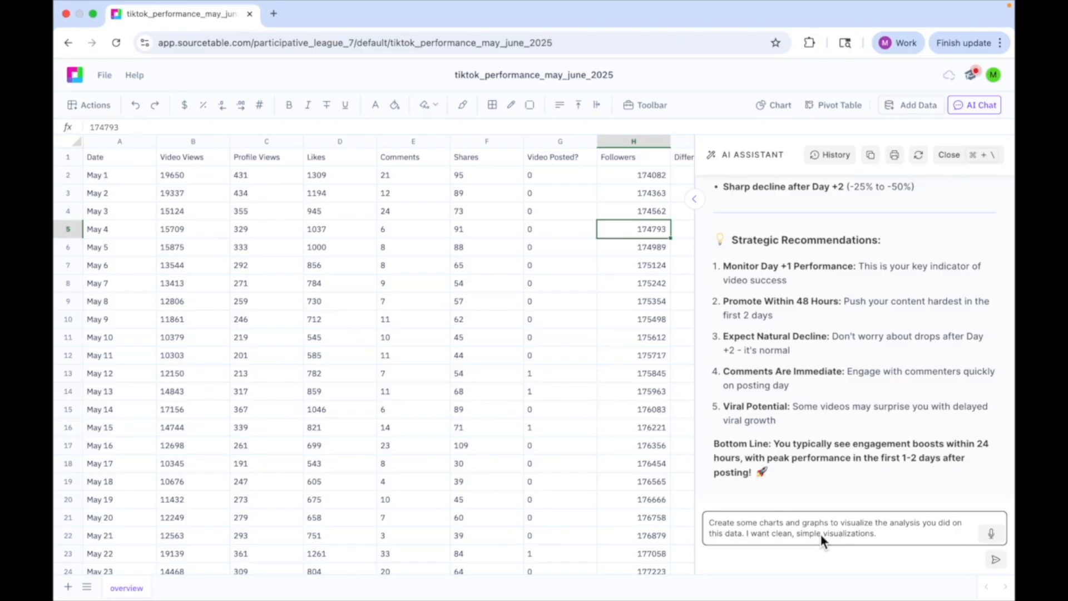
pyautogui.press('Return')
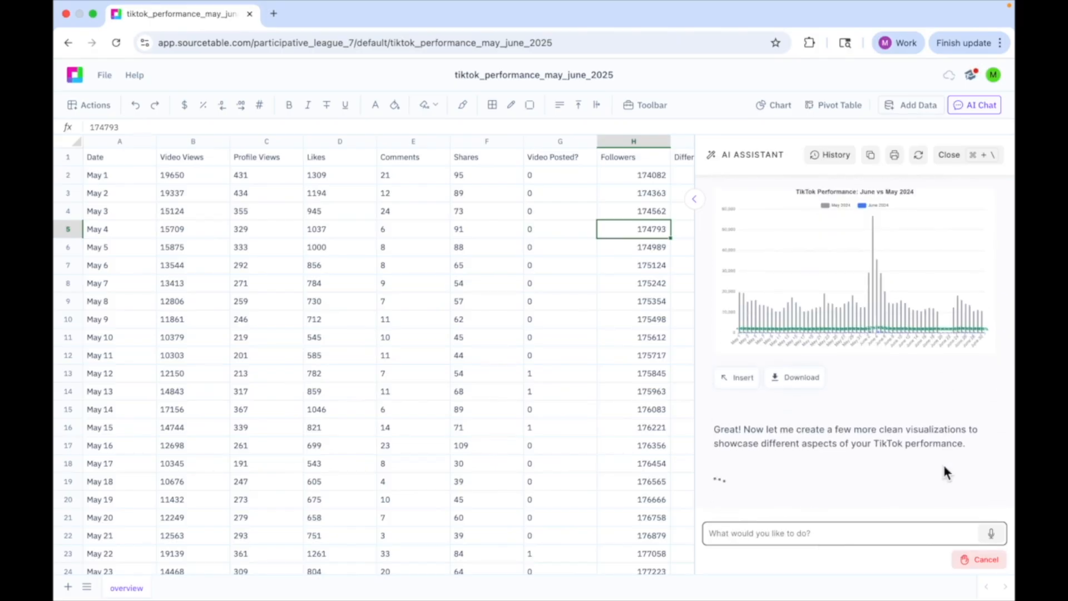
# - Examine the generated charts on June vs. May performance, engagement timeline, daily video views and top performing days, plus the visualization summary
pyautogui.scroll(3, 944, 472)
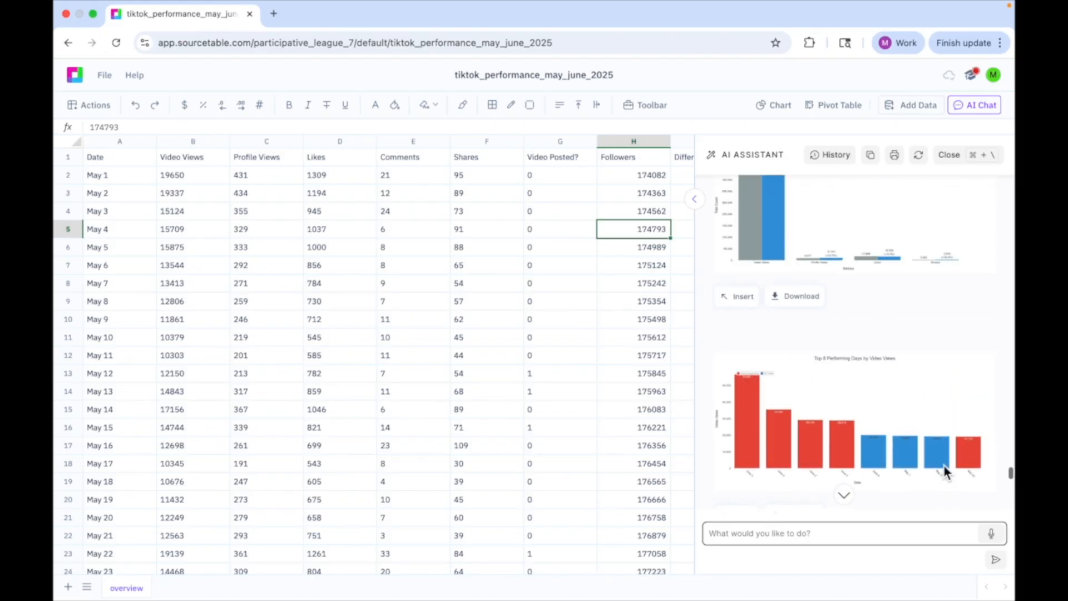
pyautogui.scroll(4, 944, 472)
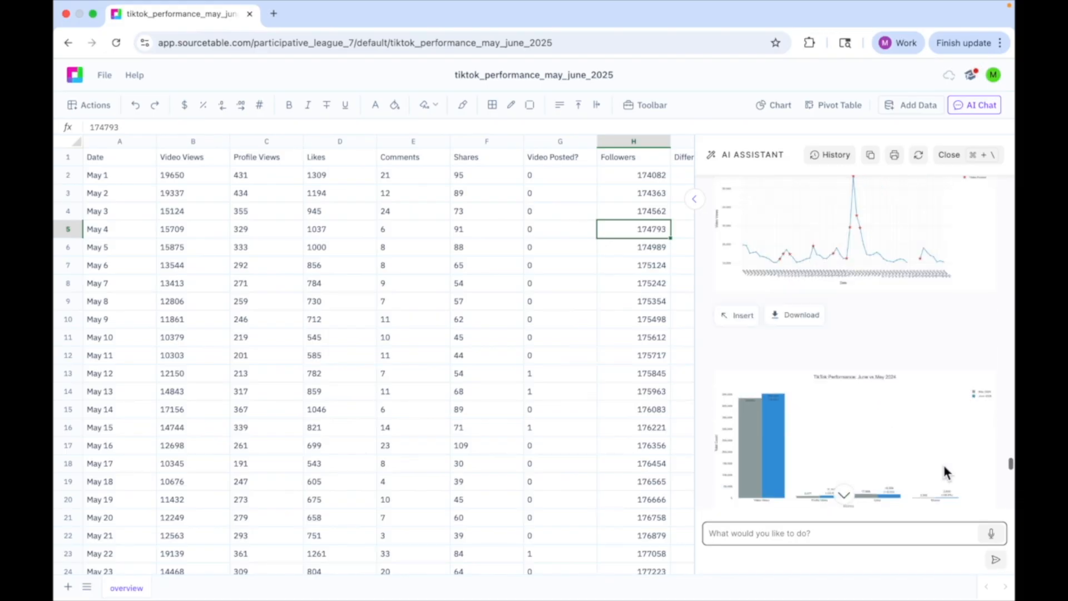
pyautogui.scroll(3, 948, 474)
pyautogui.scroll(4, 948, 474)
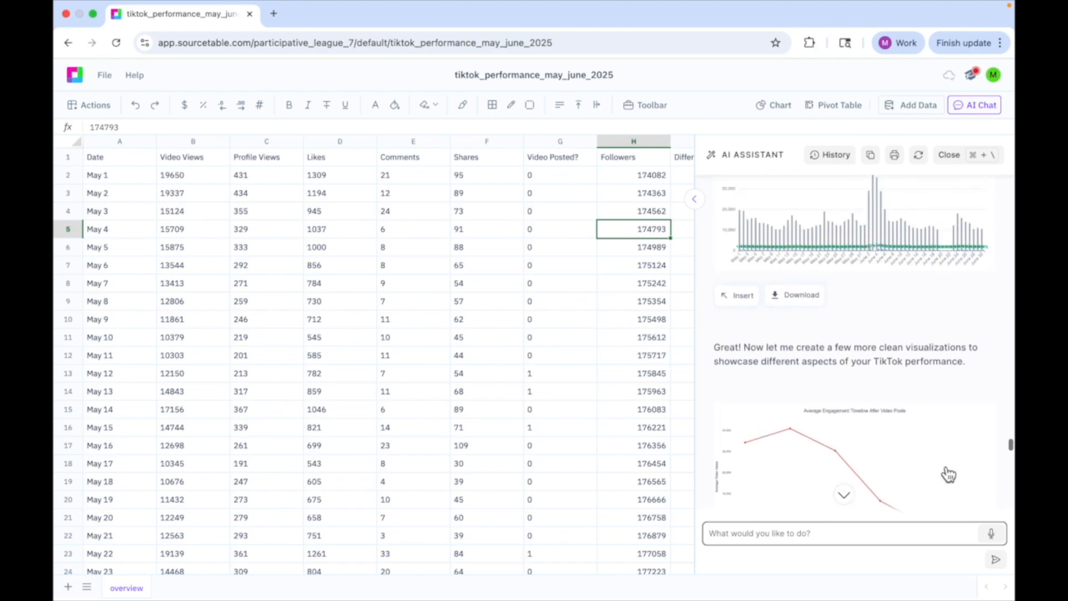
pyautogui.scroll(4, 944, 466)
pyautogui.scroll(2, 948, 474)
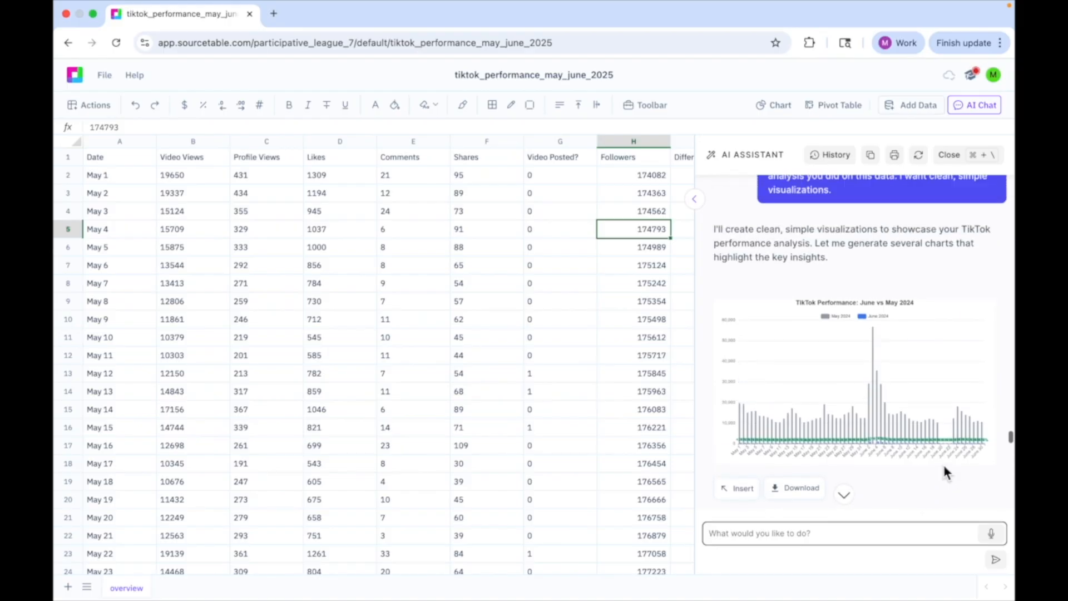
pyautogui.scroll(-10, 949, 474)
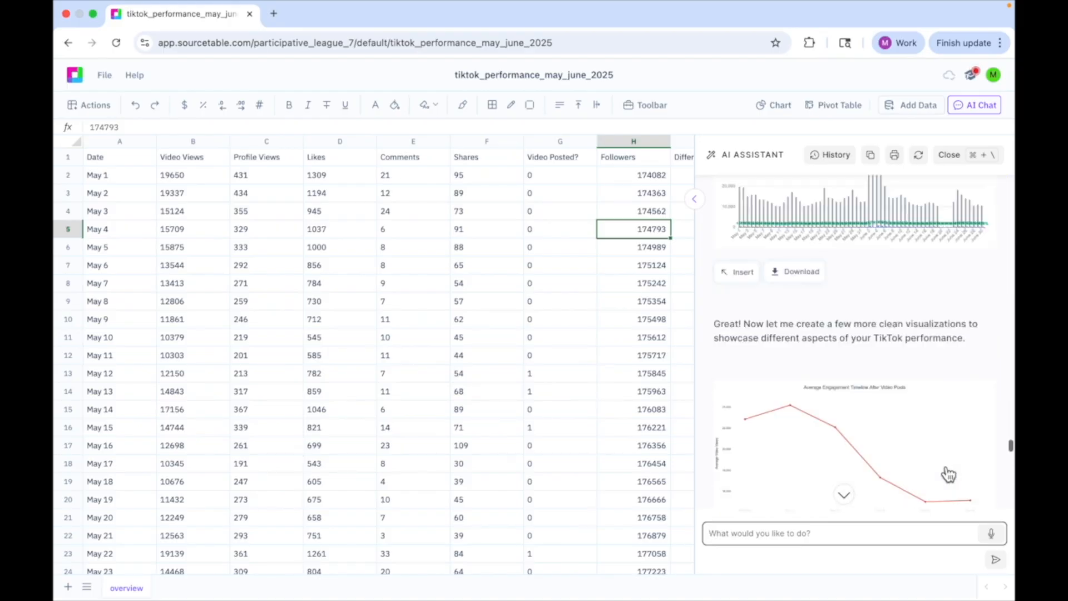
pyautogui.scroll(-8, 949, 474)
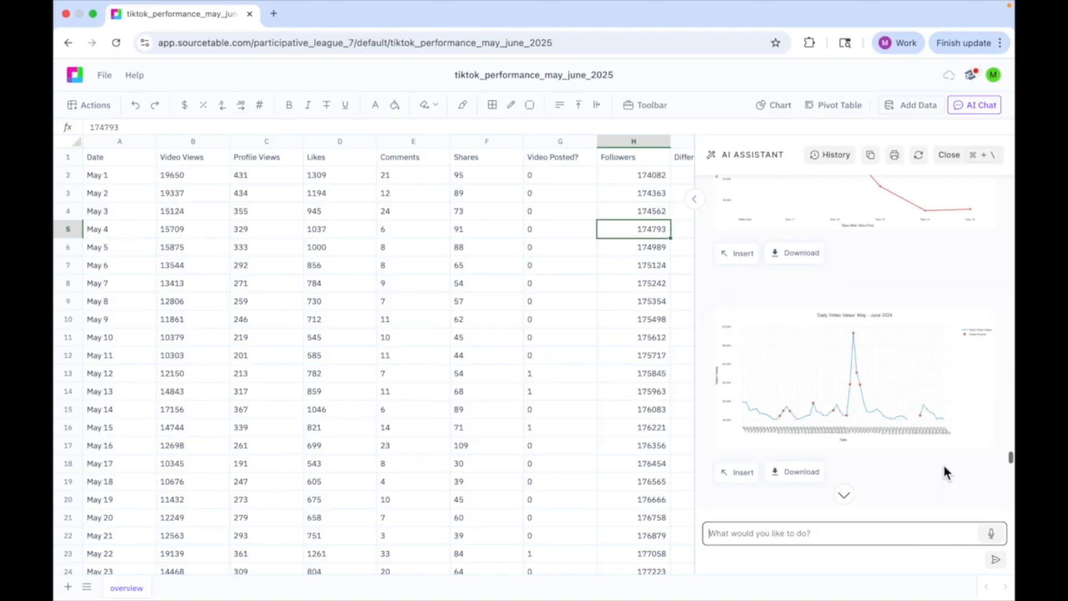
pyautogui.scroll(-10, 948, 474)
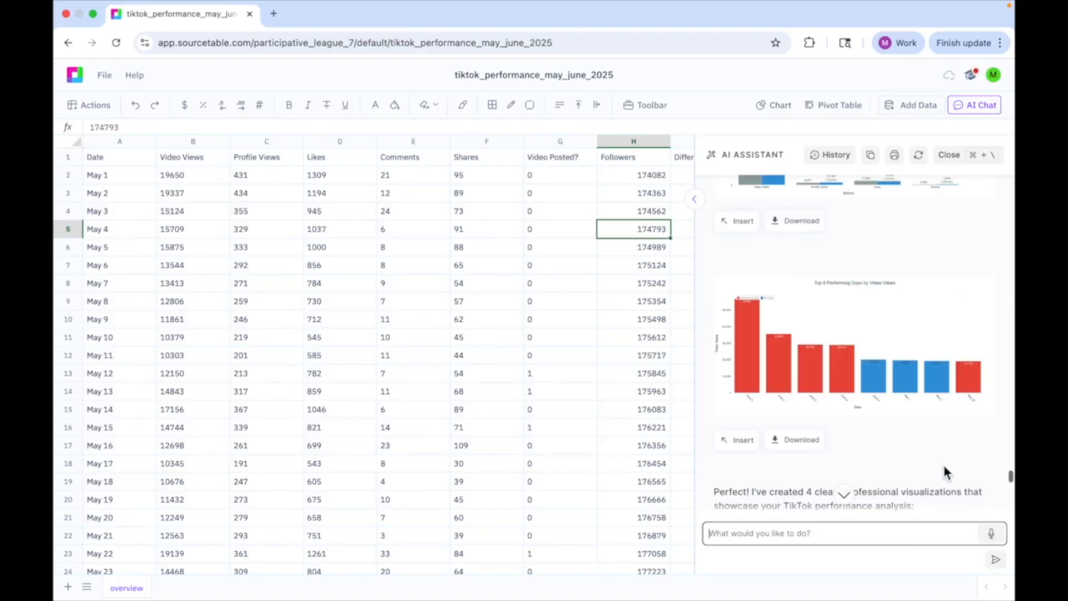
pyautogui.scroll(-5, 944, 466)
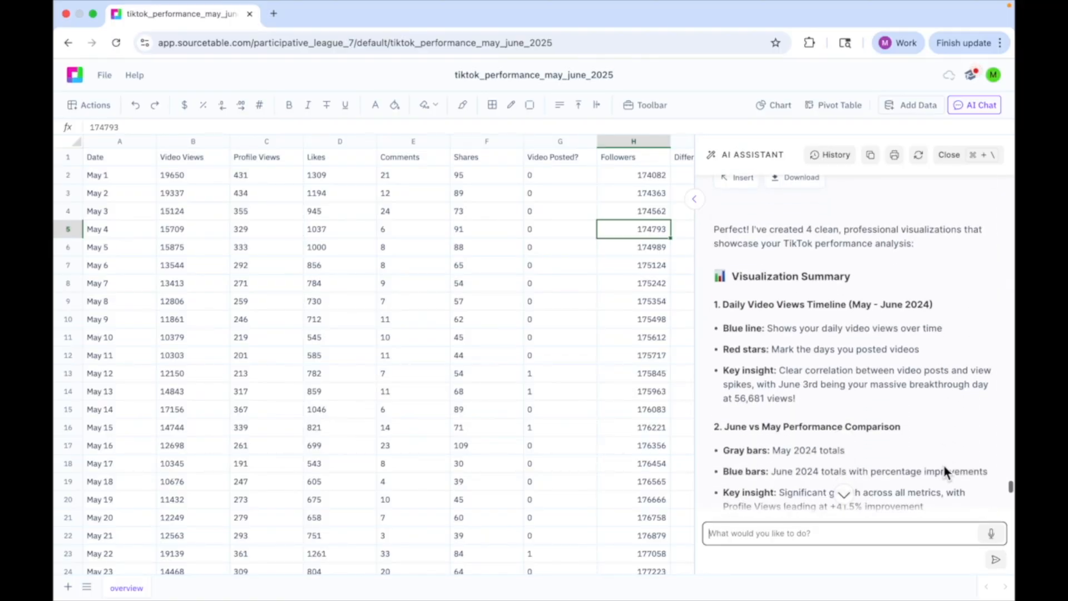
pyautogui.scroll(-10, 943, 467)
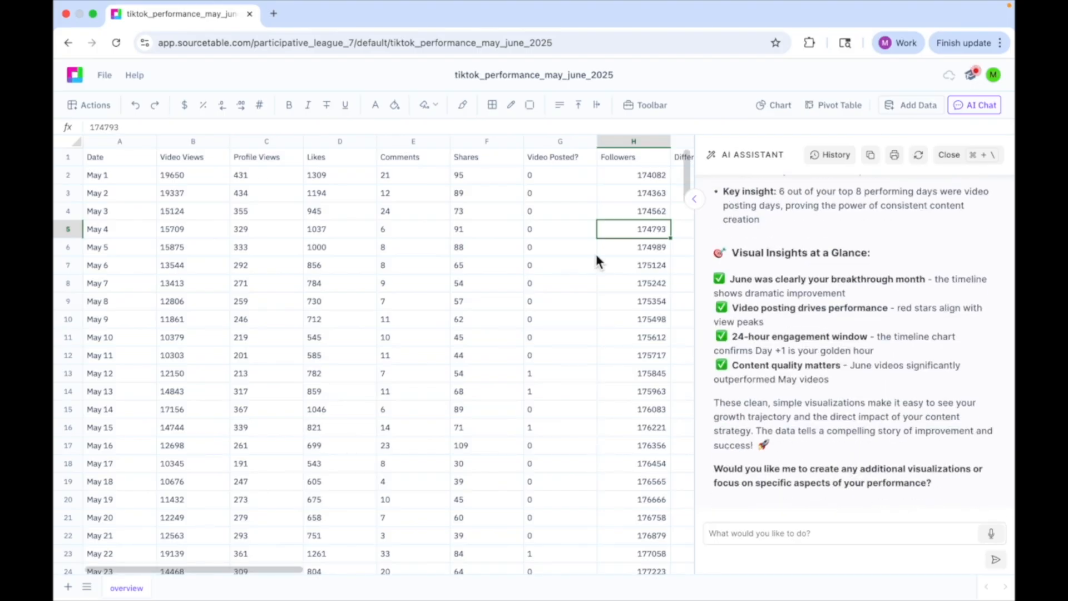
pyautogui.scroll(15, 902, 231)
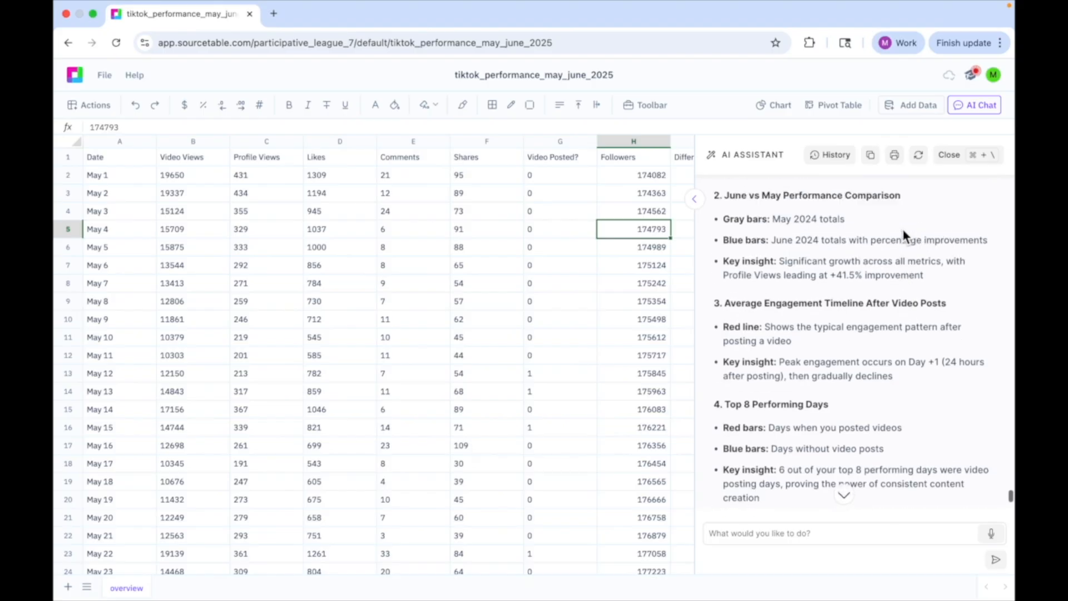
pyautogui.scroll(10, 903, 232)
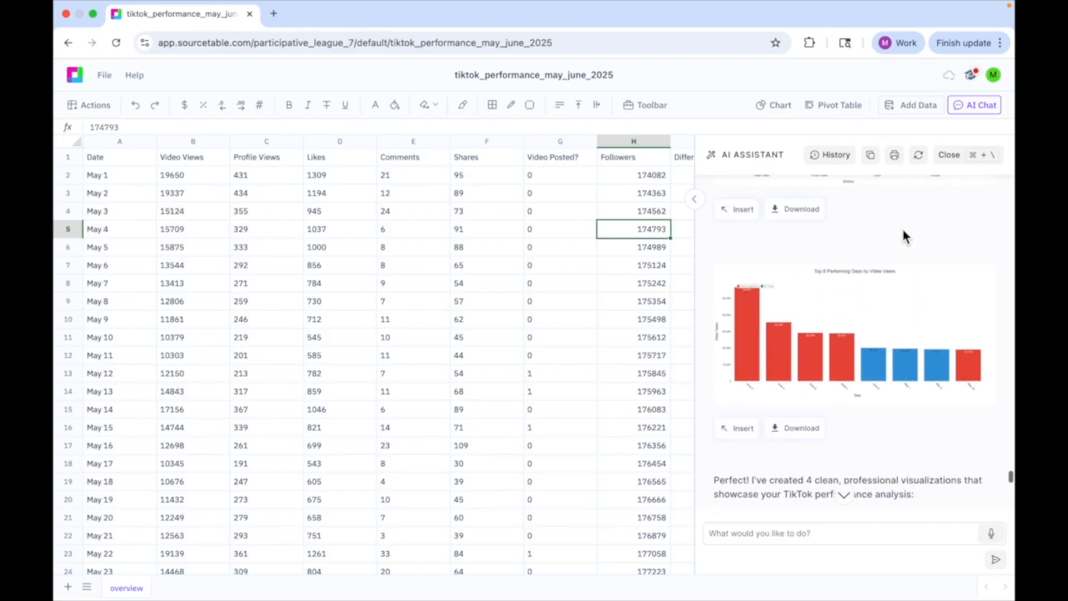
pyautogui.scroll(-20, 844, 389)
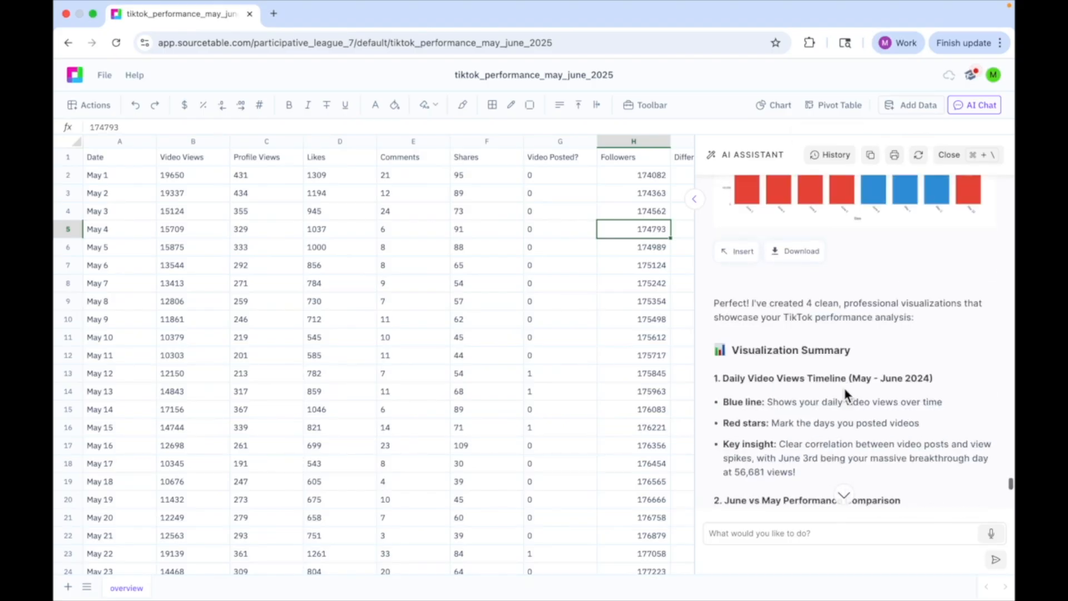
# - Ask the AI assistant to create a dashboard based on the analysis
pyautogui.click(782, 533)
pyautogui.write('Create a dashboard based on the analysis.')
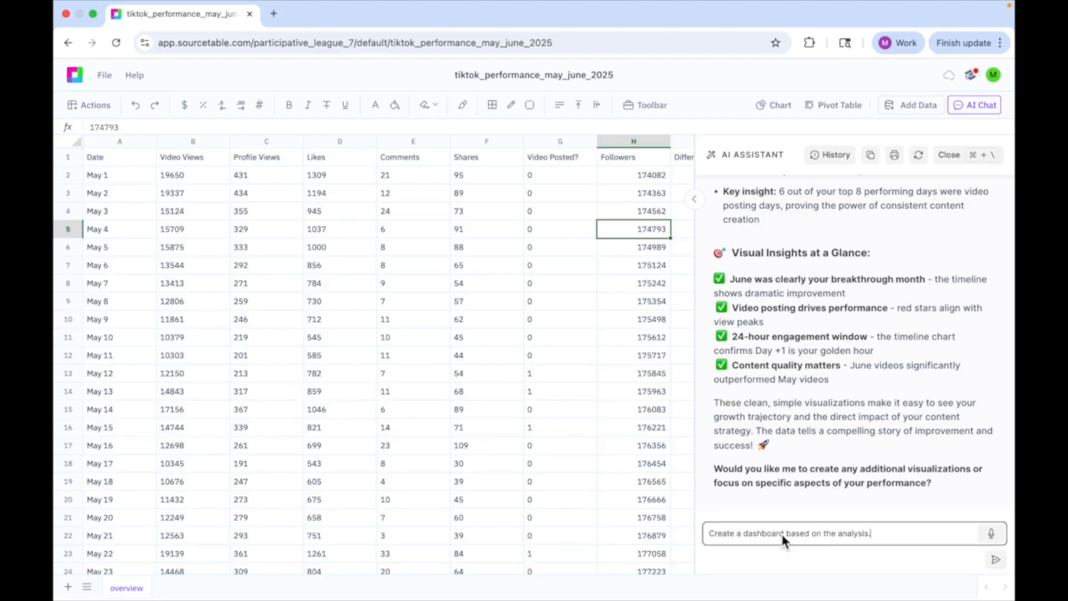
pyautogui.press('Return')
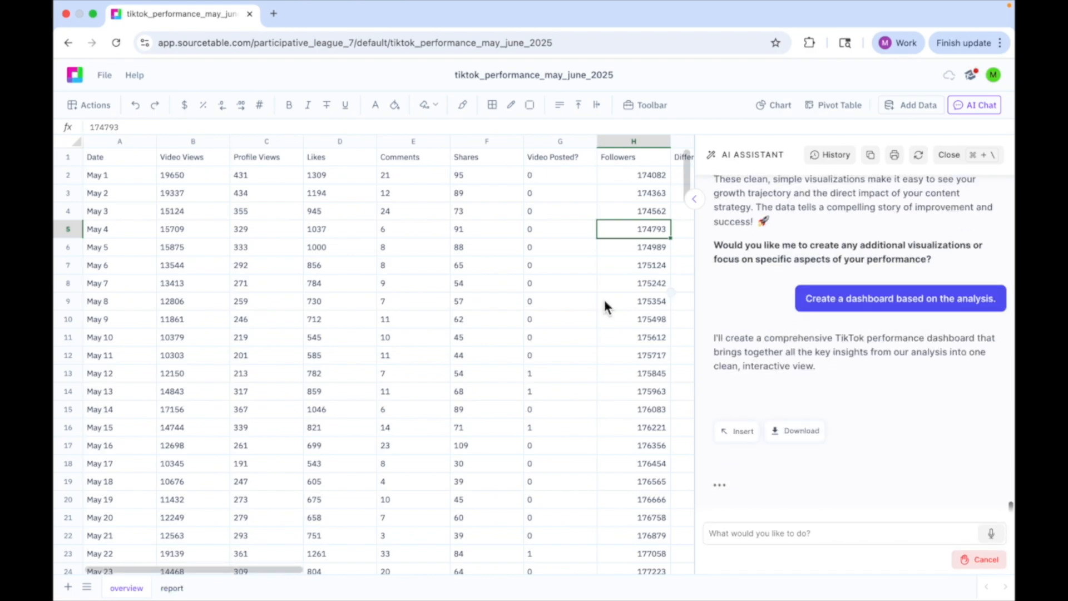
# - Review the generated dashboard and its summary in the AI assistant's answer, and examine the full-size dashboard charts on the report sheet
pyautogui.scroll(15, 920, 247)
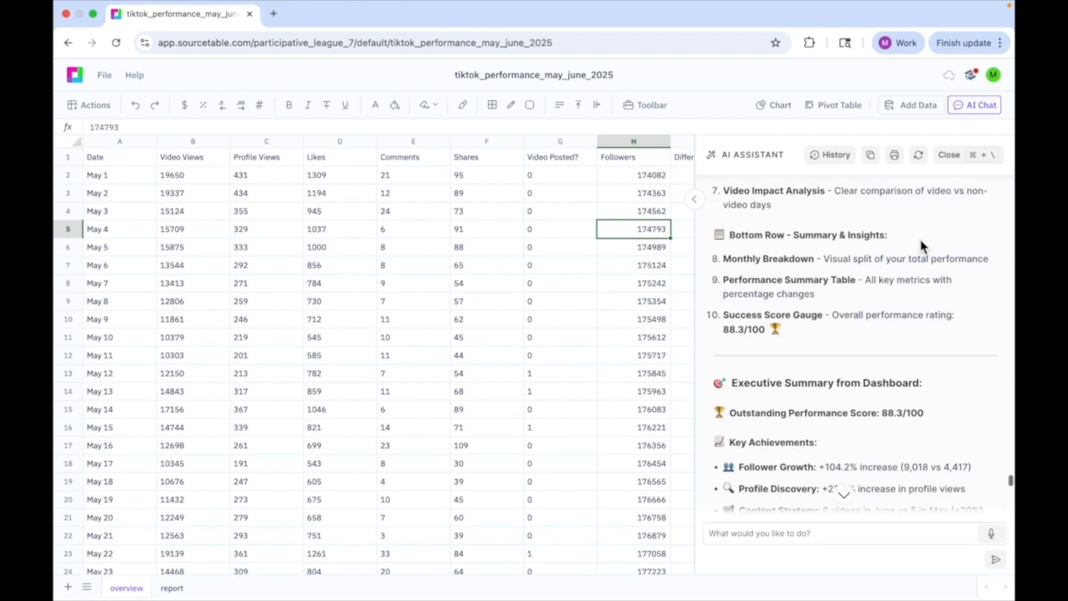
pyautogui.scroll(2, 920, 247)
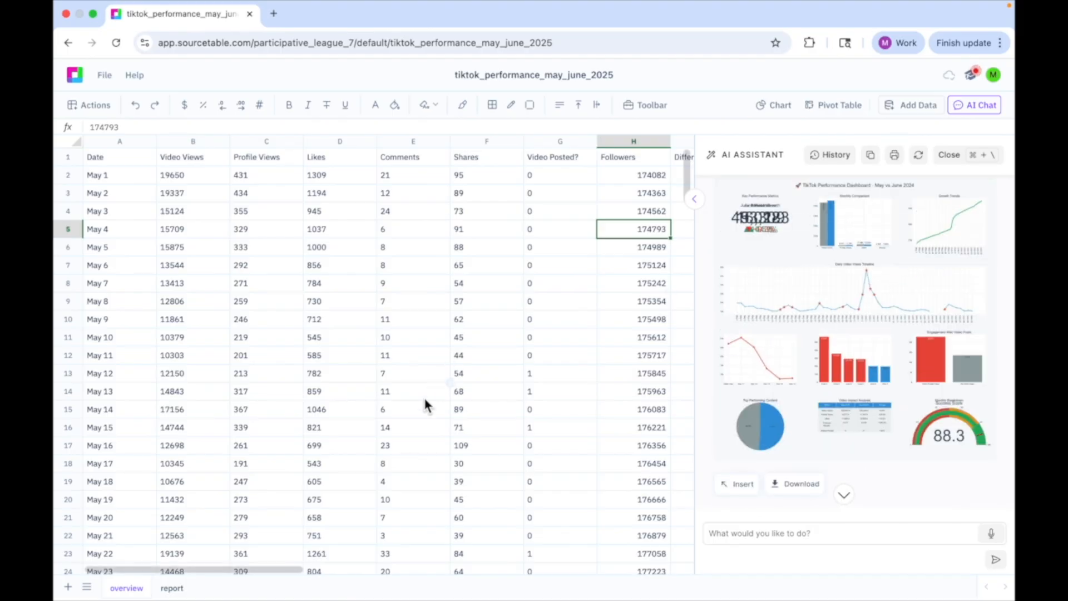
pyautogui.click(176, 591)
pyautogui.scroll(-2, 653, 340)
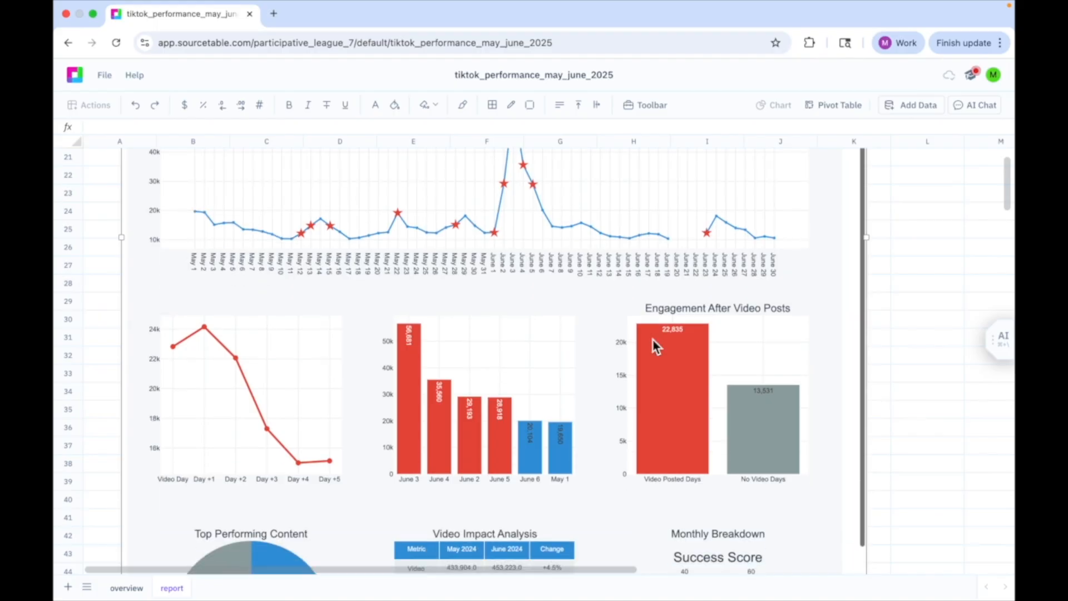
pyautogui.scroll(-3, 653, 340)
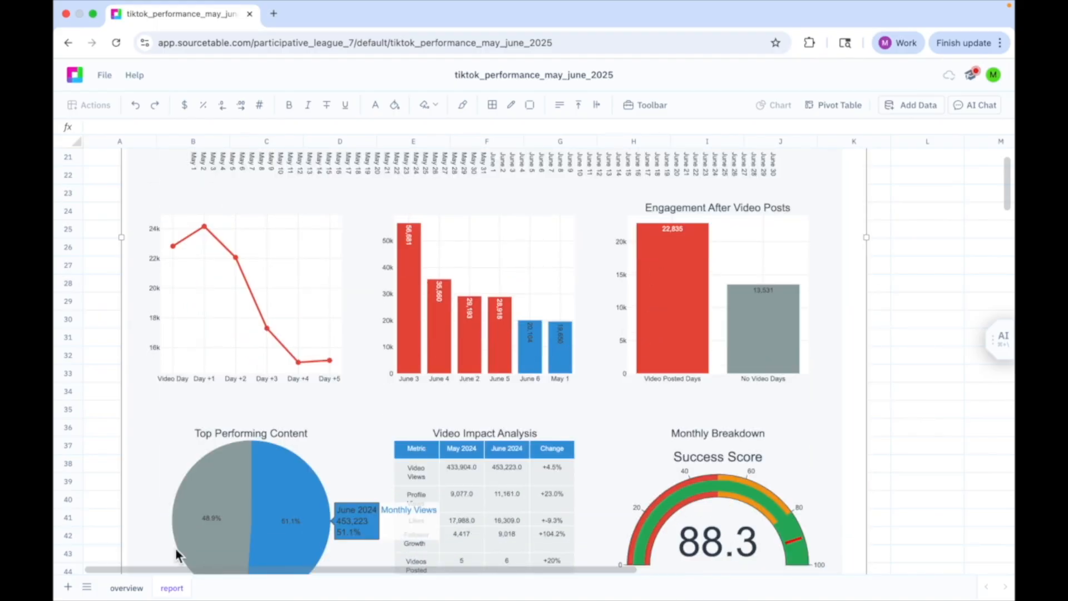
# - Return to the overview sheet and check the workbook's file download options without exporting anything
pyautogui.click(135, 591)
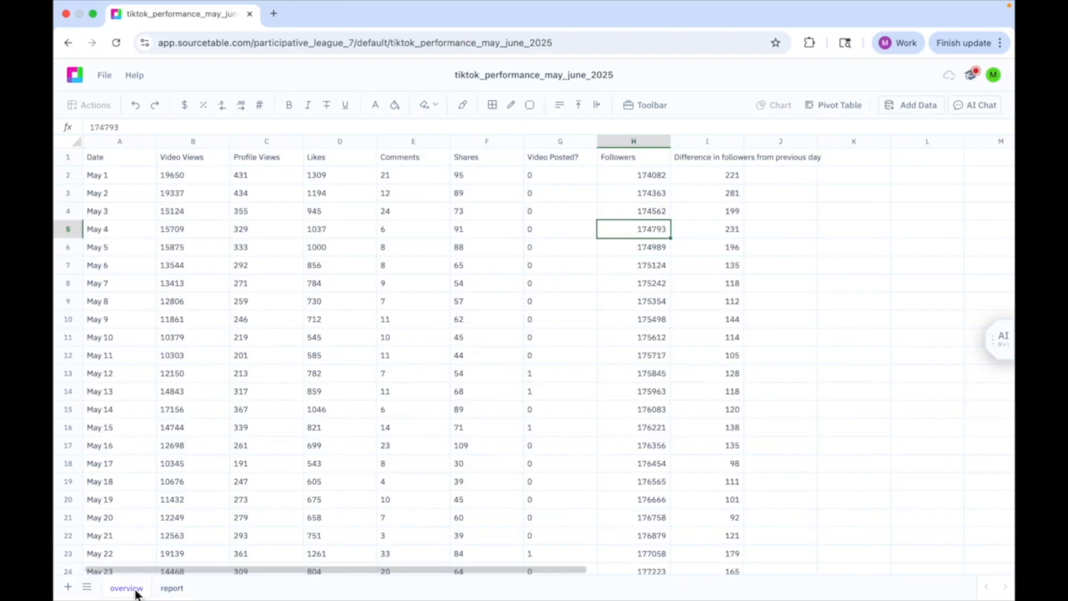
pyautogui.click(105, 76)
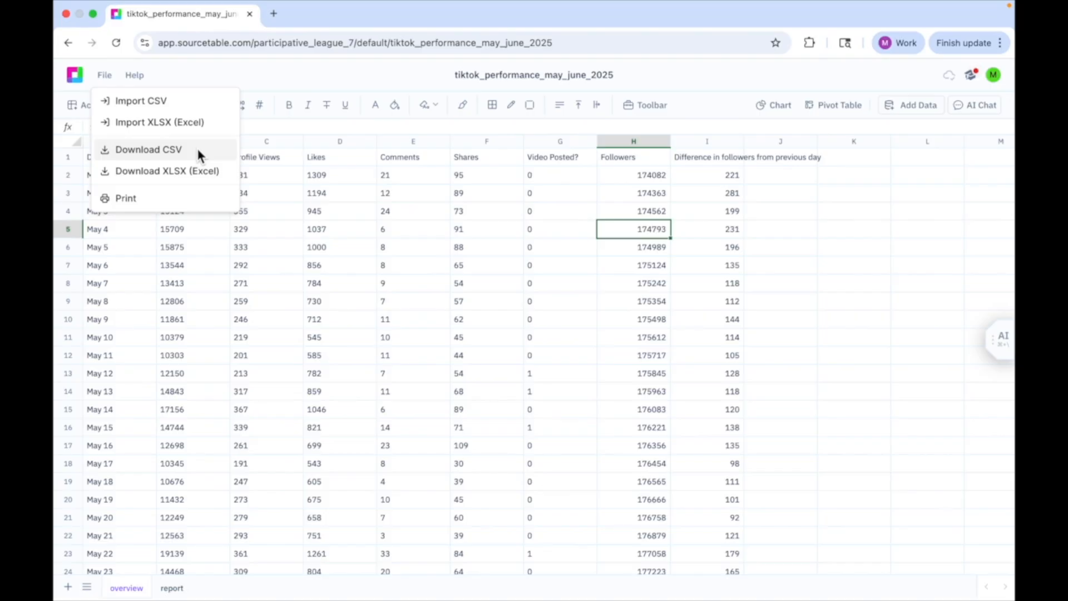
pyautogui.click(345, 228)
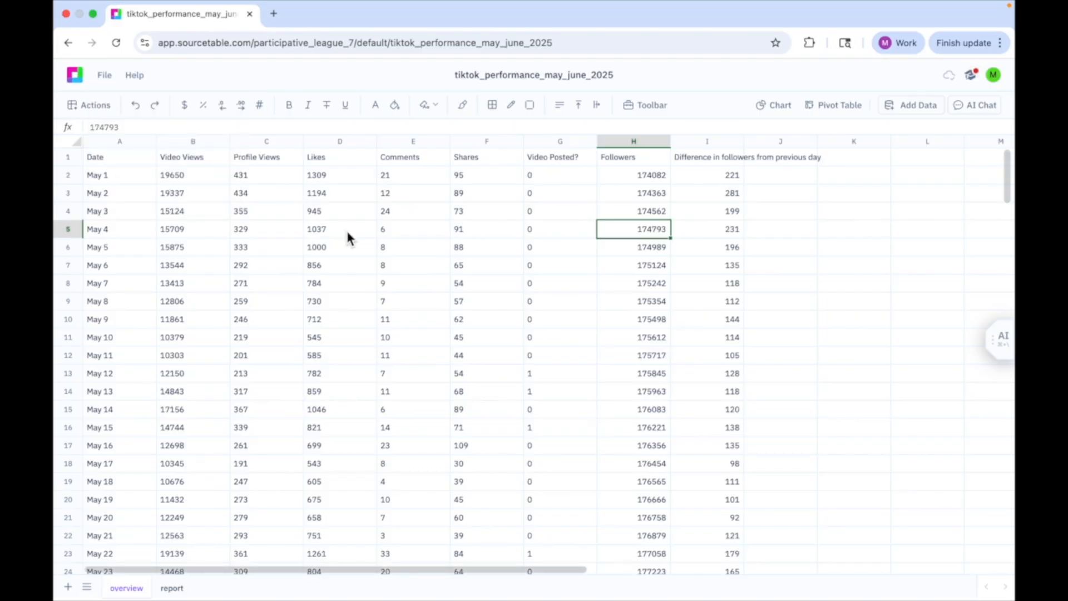